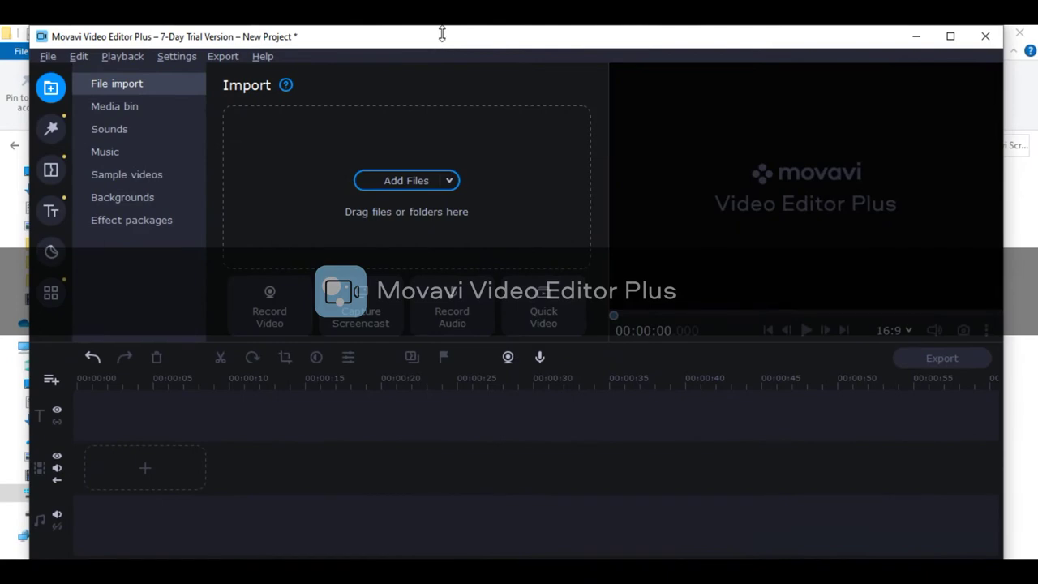
Browse the media bin, sounds, music, sample videos, backgrounds and effect packages, and return to file import
left_click_drag(442, 33, 436, 73)
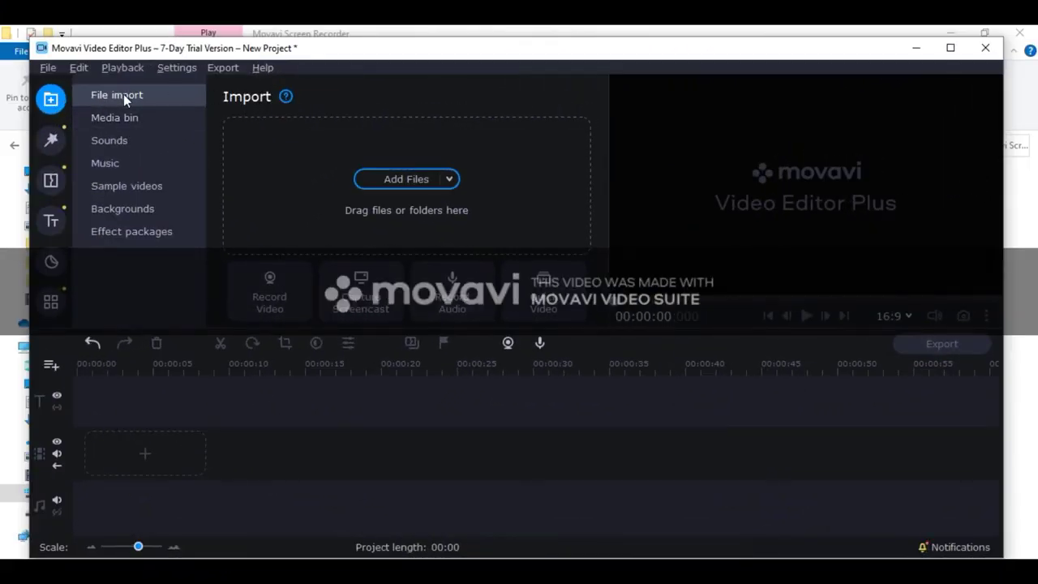
left_click(123, 118)
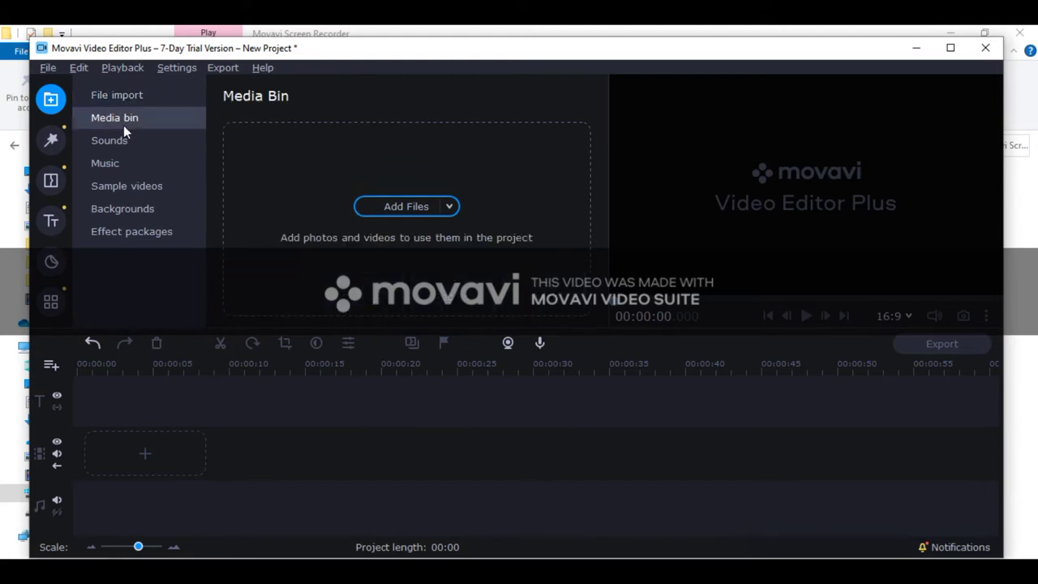
left_click(124, 138)
left_click(122, 162)
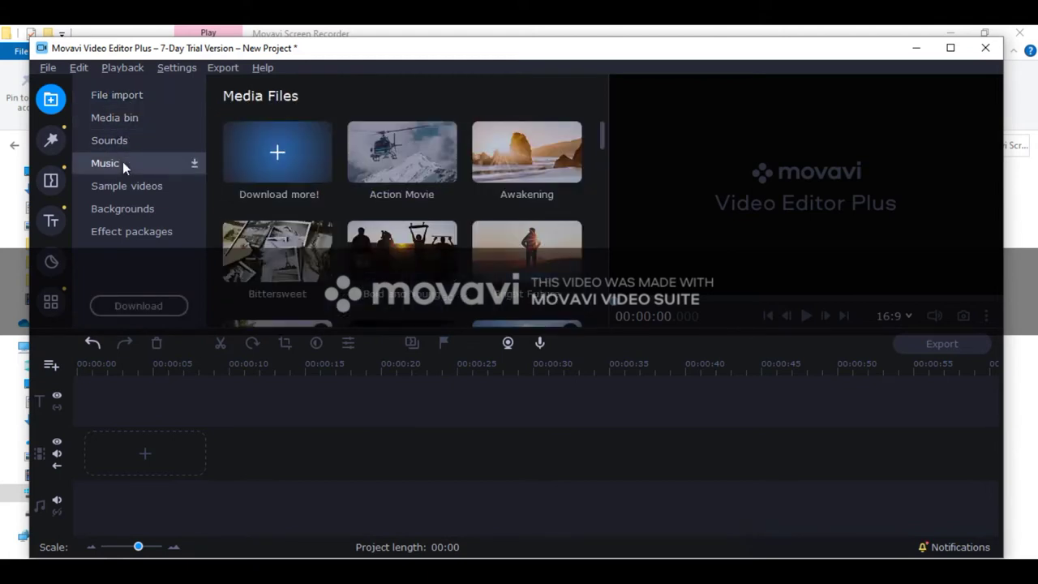
left_click(121, 185)
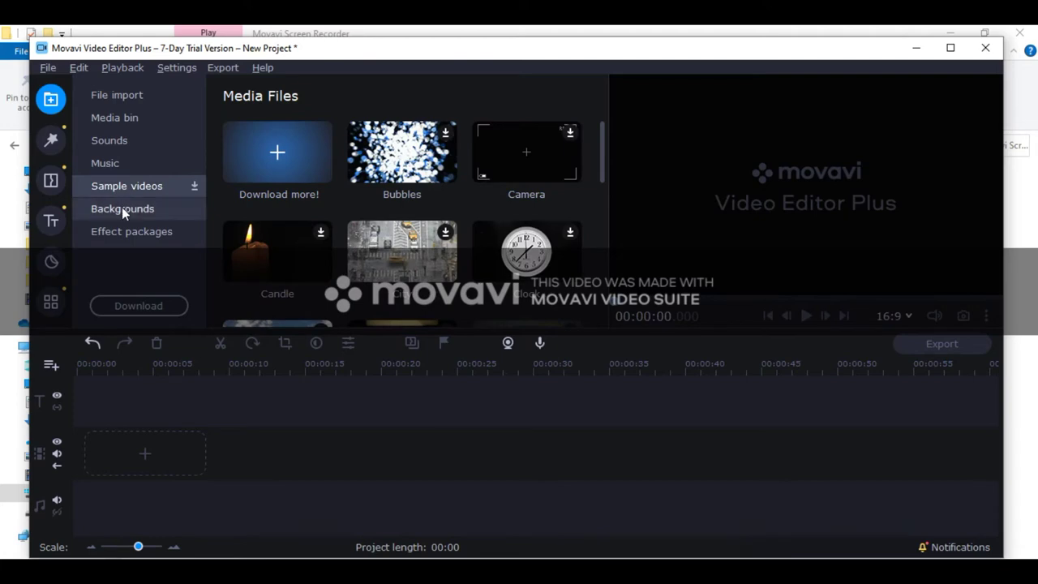
left_click(122, 209)
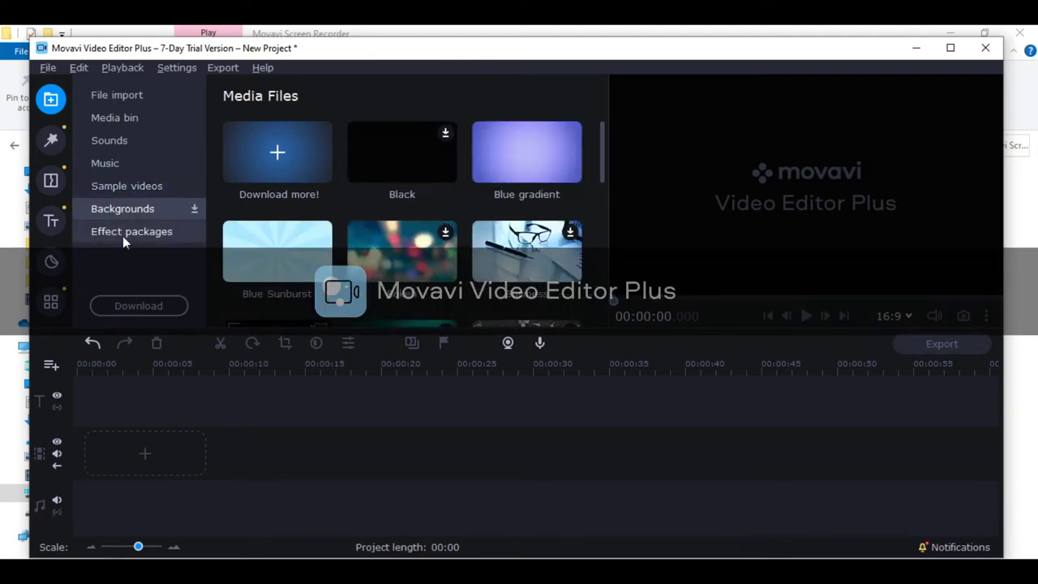
left_click(123, 232)
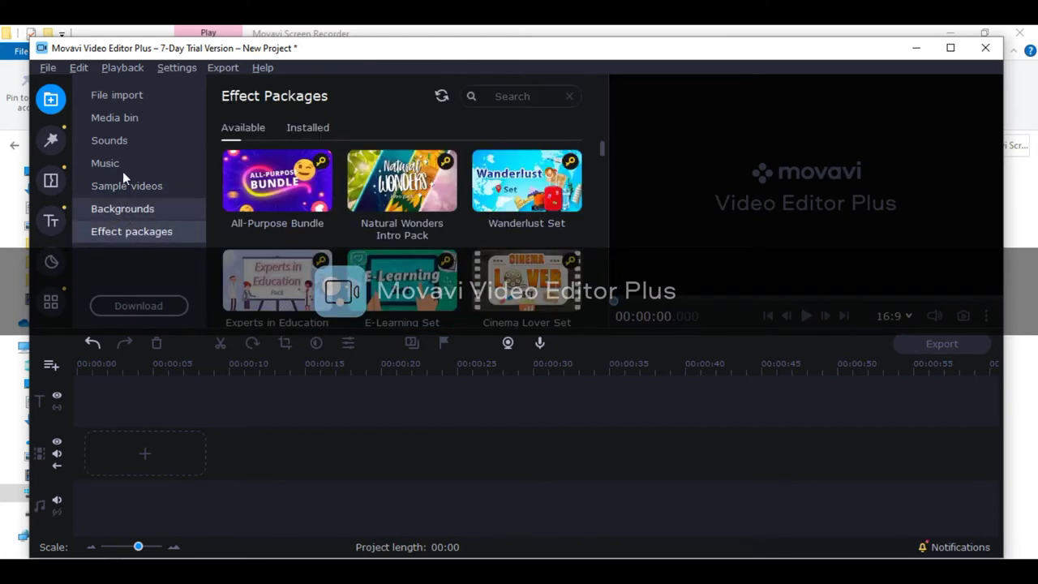
left_click(130, 99)
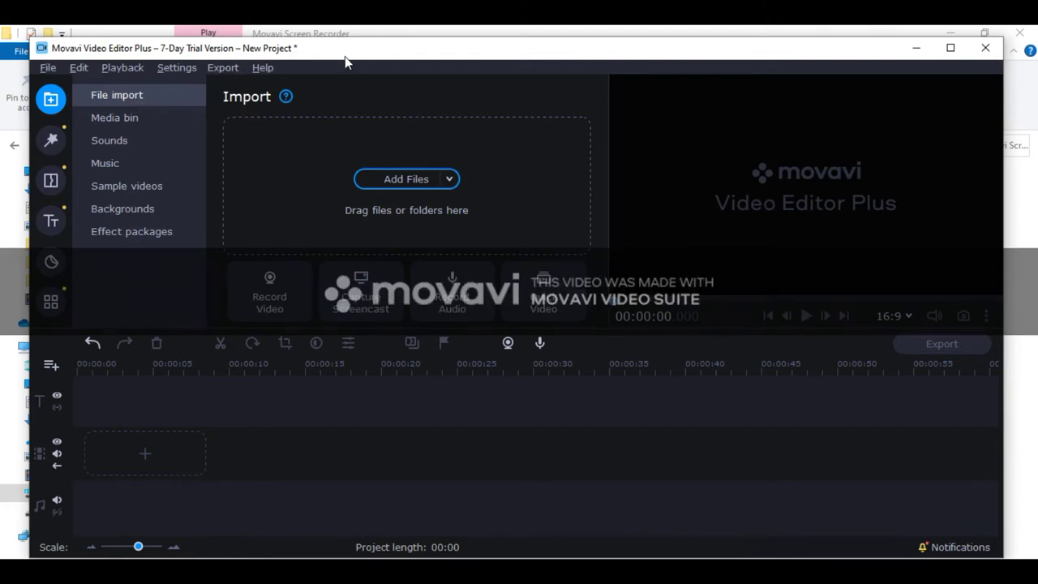
Uncover the desktop behind the editor window and import the portrait photo from it into the project
left_click_drag(347, 52, 341, 92)
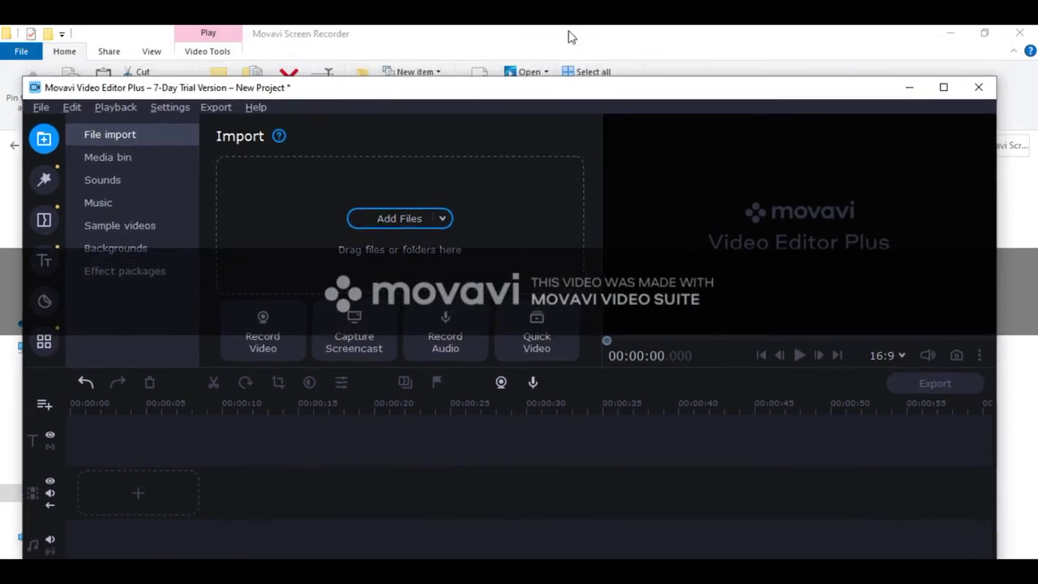
left_click(948, 33)
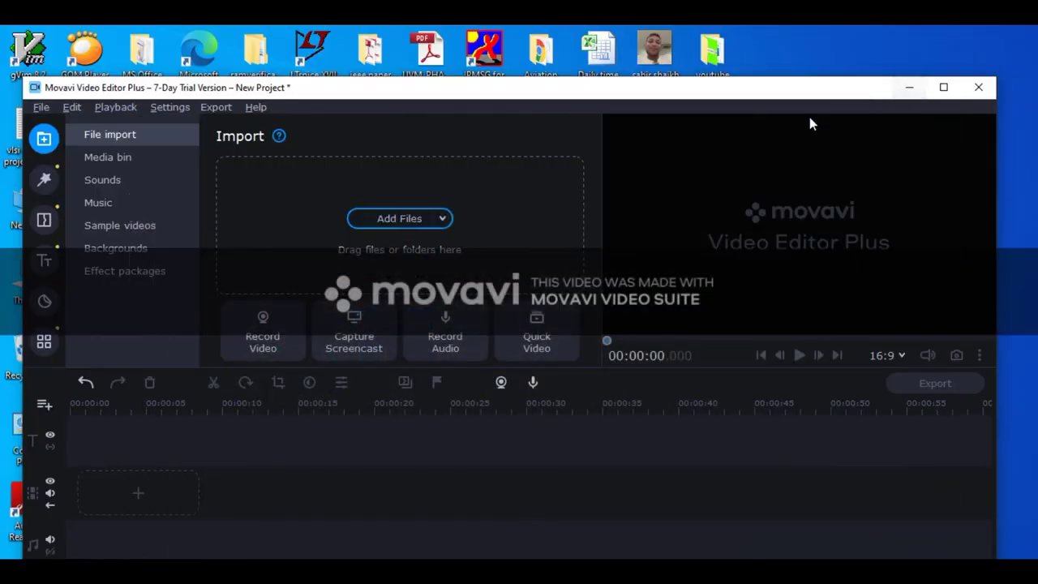
left_click_drag(765, 97, 740, 117)
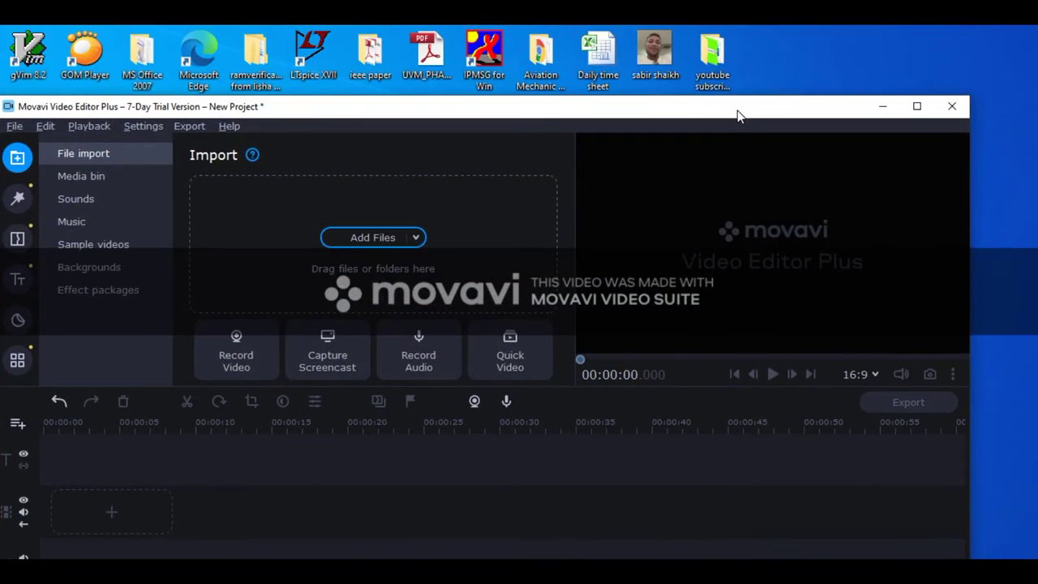
left_click(659, 65)
left_click_drag(657, 72, 282, 255)
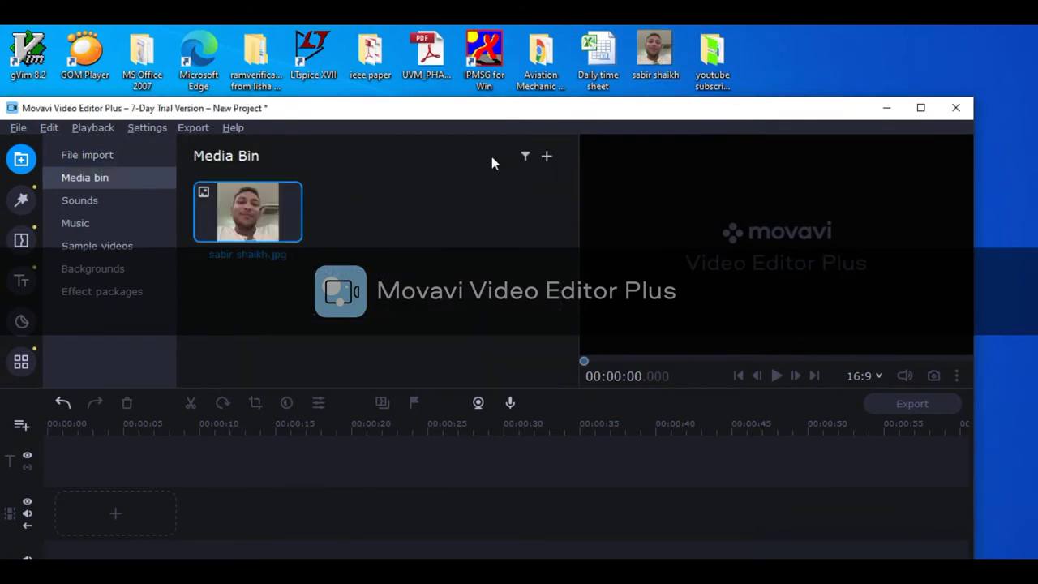
Import the vlsi chip and vlsi logo images from the desktop into the media bin and maximize the editor window
left_click_drag(654, 118, 672, 189)
left_click(641, 140)
left_click_drag(641, 140, 389, 291)
left_click_drag(606, 199, 626, 273)
left_click_drag(659, 209, 548, 348)
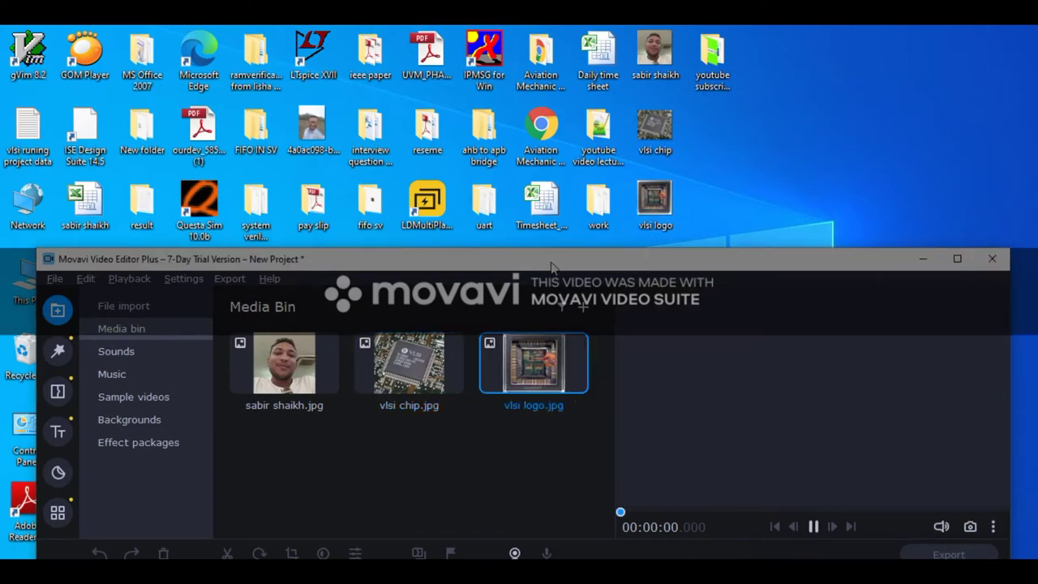
double_click(568, 258)
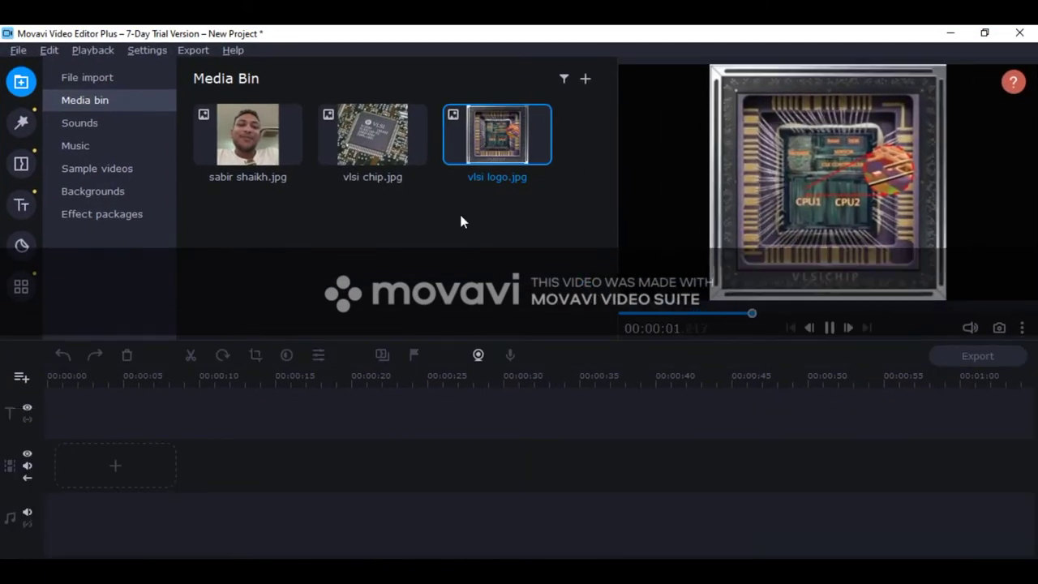
Switch to File Explorer and select the que_array_final video in D:\verilog matrial\system verilog\system verilog array\que_array_final
key("alt+Tab")
left_click(422, 235)
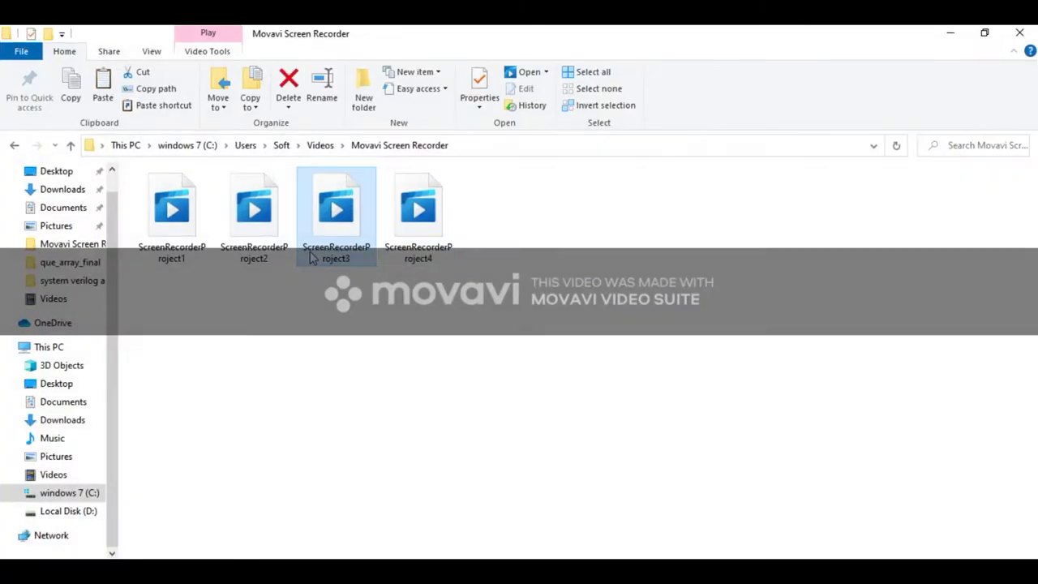
left_click(68, 511)
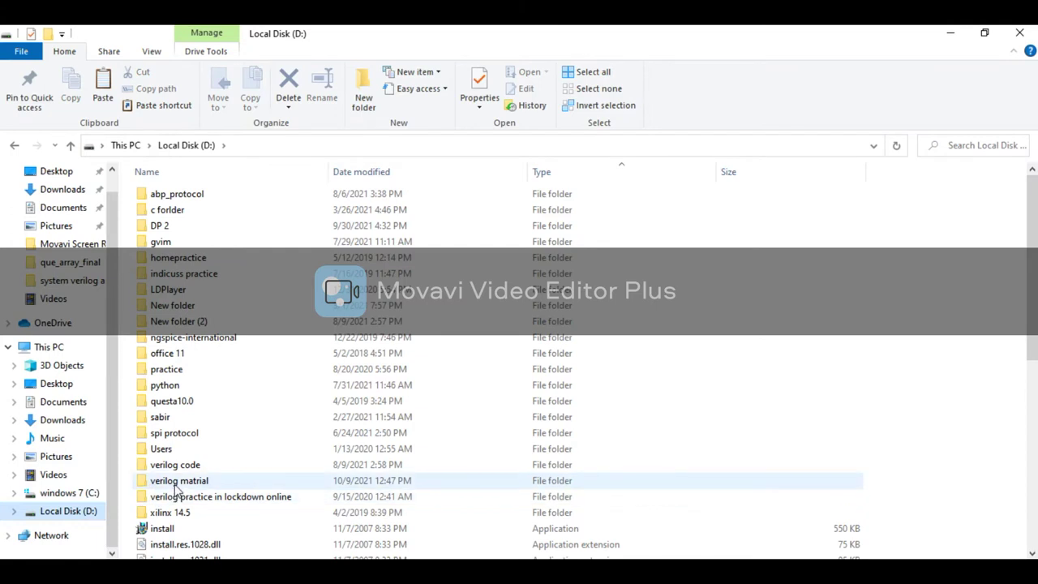
double_click(176, 486)
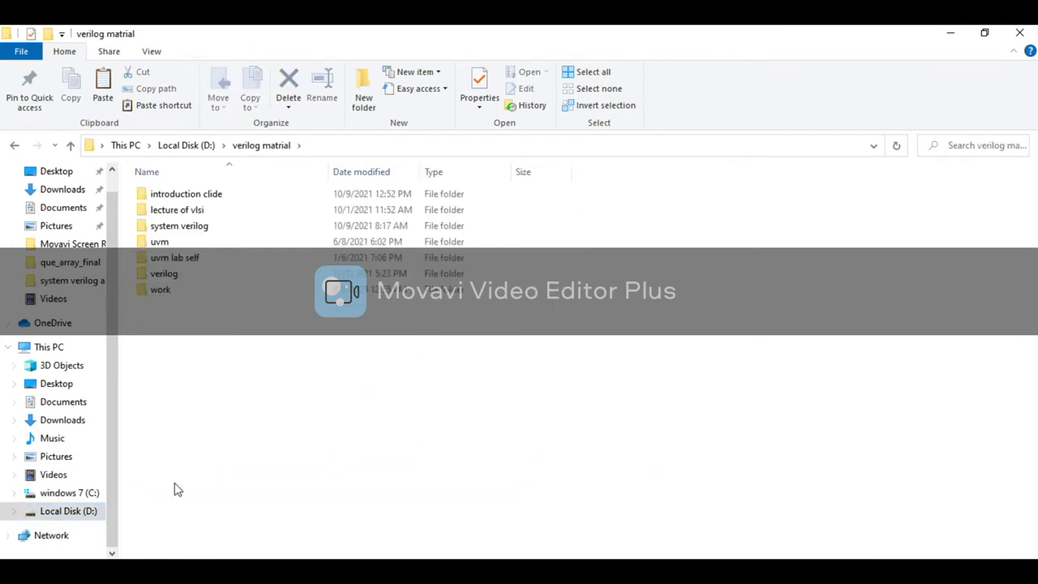
double_click(179, 226)
double_click(202, 214)
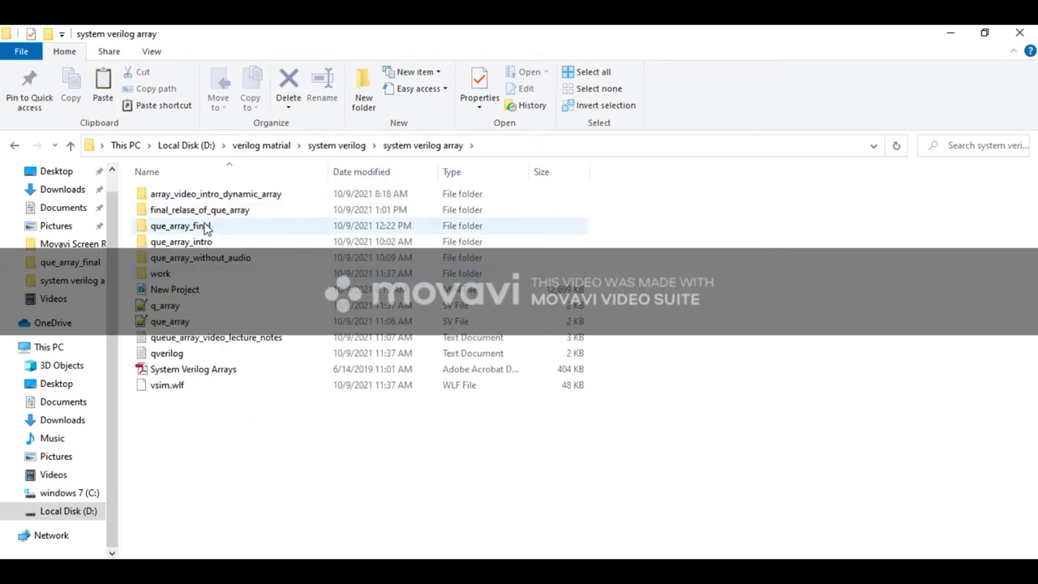
double_click(206, 233)
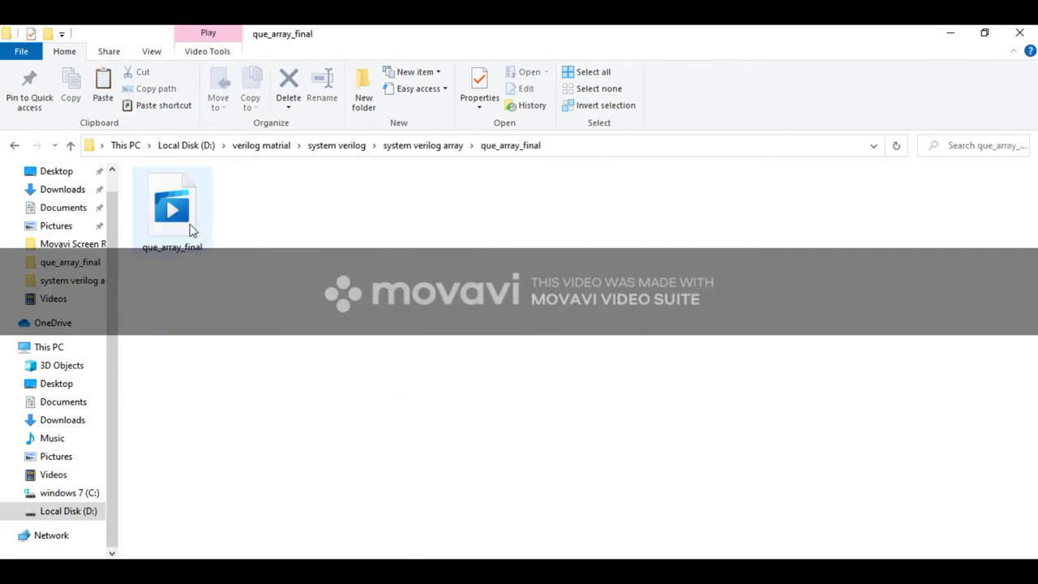
left_click(192, 231)
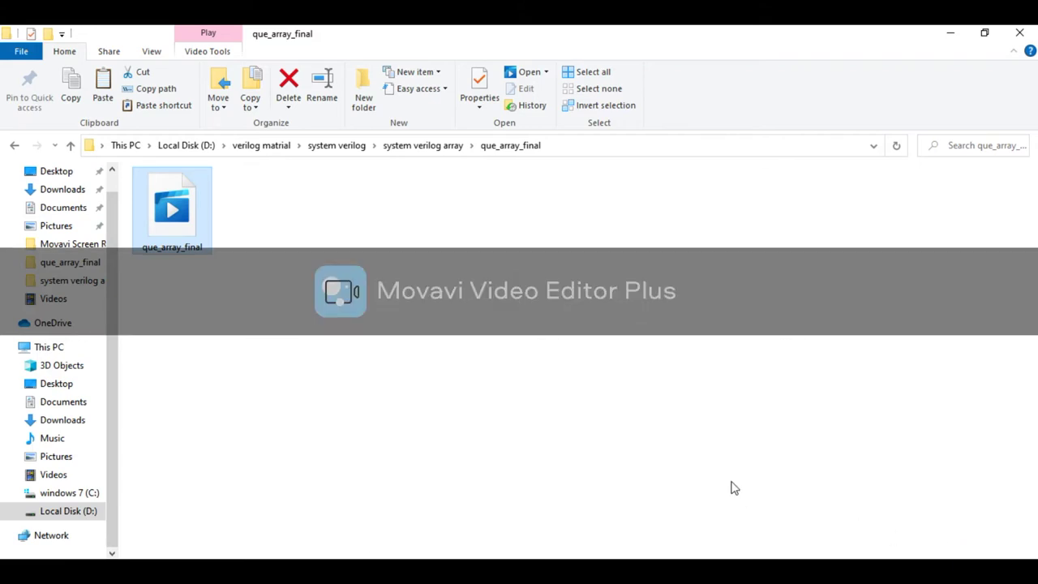
Import the que_array_final video from the folder into the media bin and close File Explorer
double_click(532, 43)
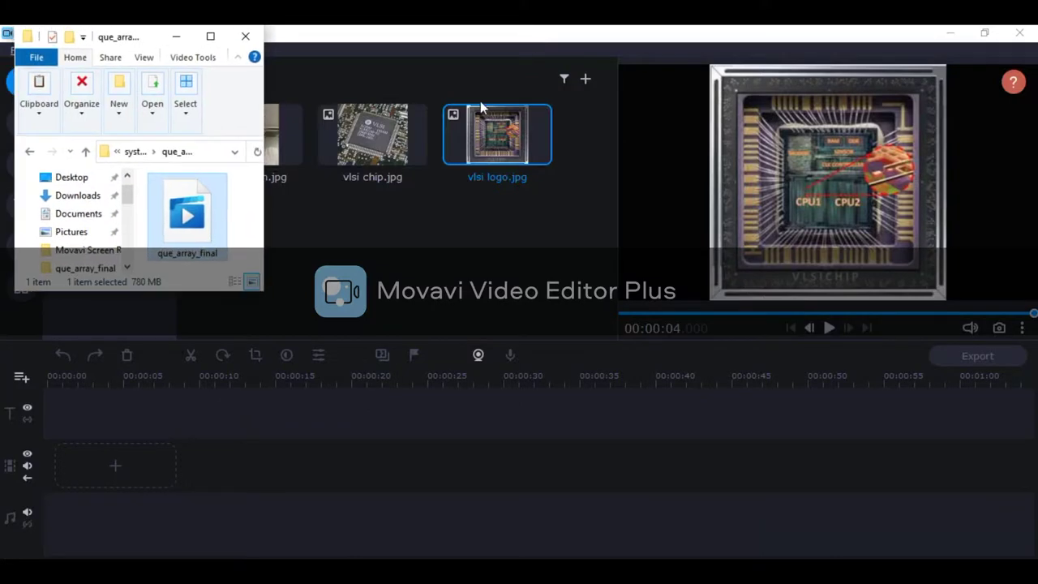
left_click_drag(194, 213, 355, 284)
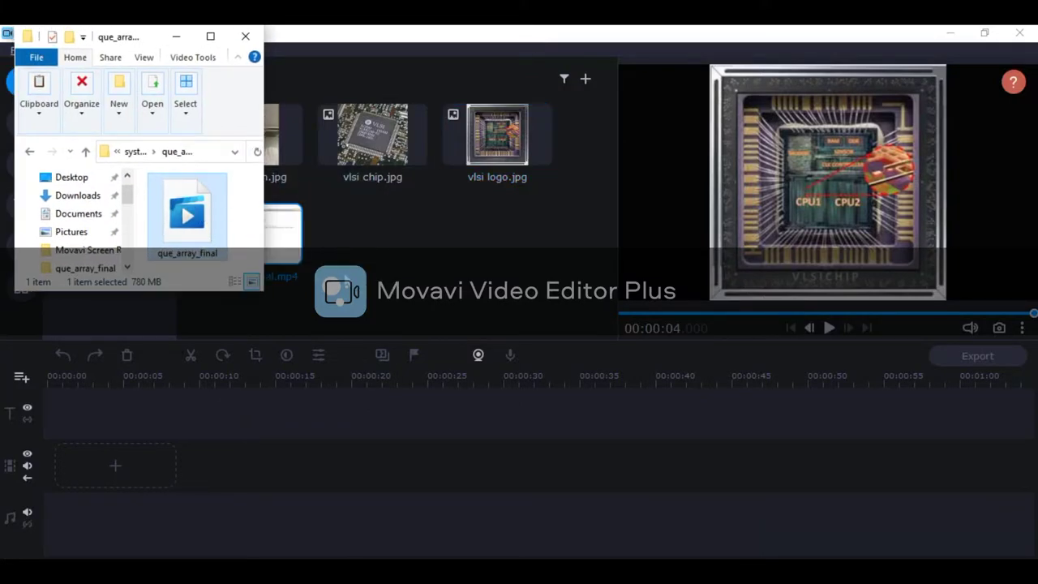
left_click(247, 34)
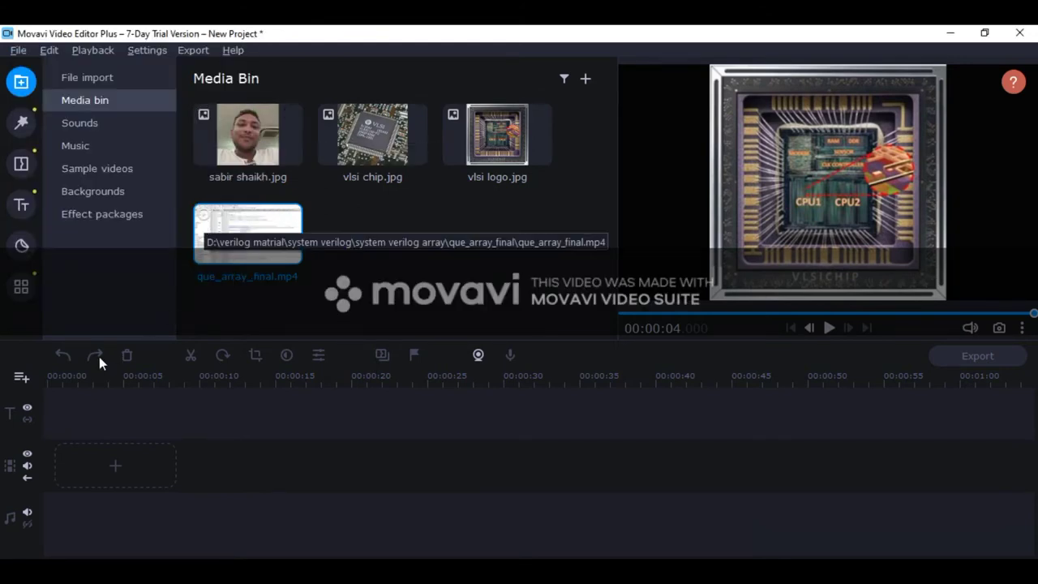
Place the portrait photo, vlsi chip.jpg, vlsi logo.jpg and que_array_final.mp4 one after another on the video track
left_click_drag(228, 143, 92, 443)
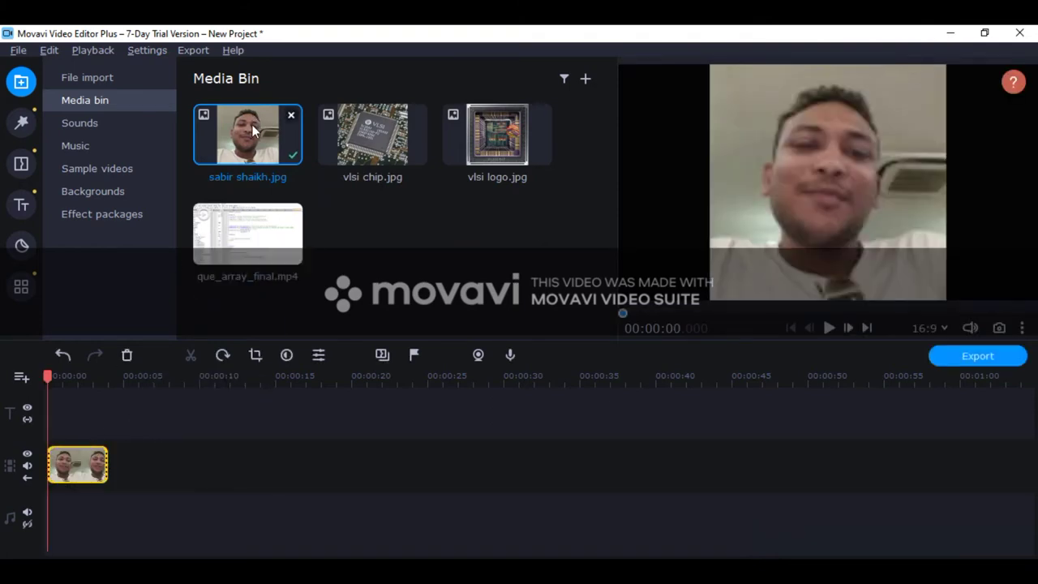
left_click_drag(354, 128, 157, 446)
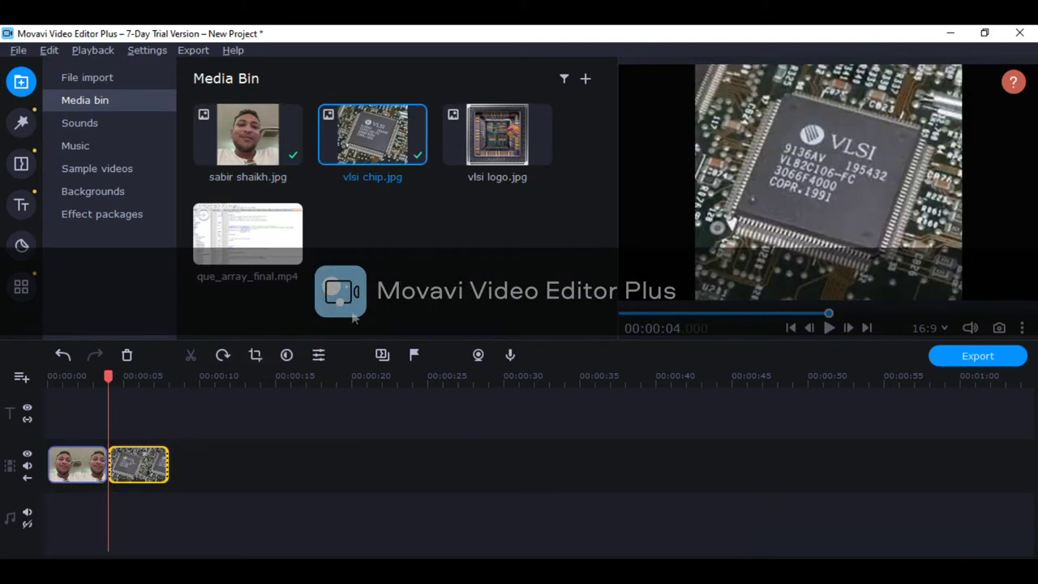
left_click_drag(479, 152, 218, 430)
left_click_drag(251, 229, 266, 442)
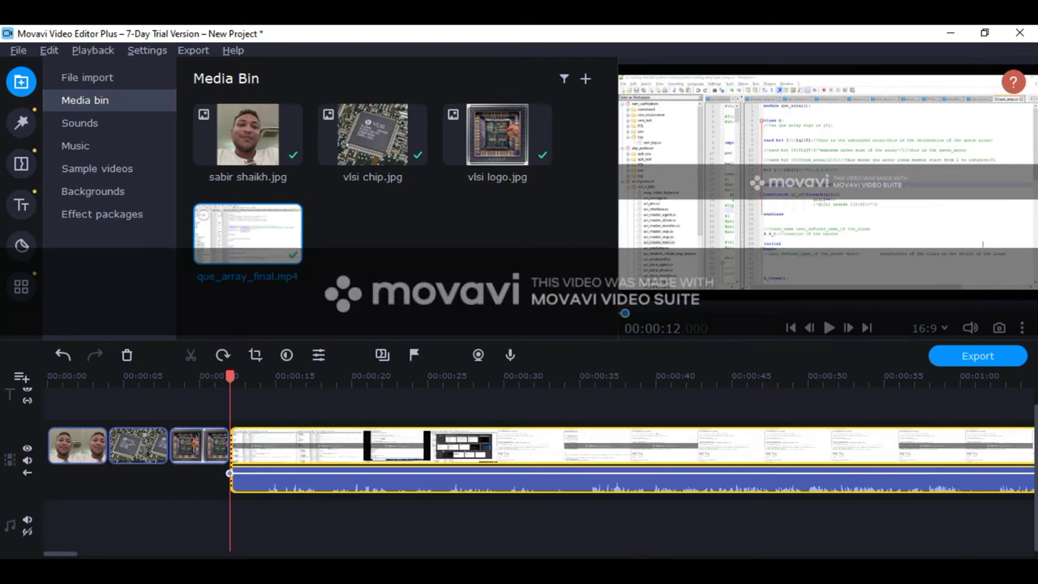
Trim the end of the que_array_final clip so that it finishes at about 00:28:59 on the timeline
left_click_drag(67, 555, 767, 554)
scroll(892, 462, "right", 10)
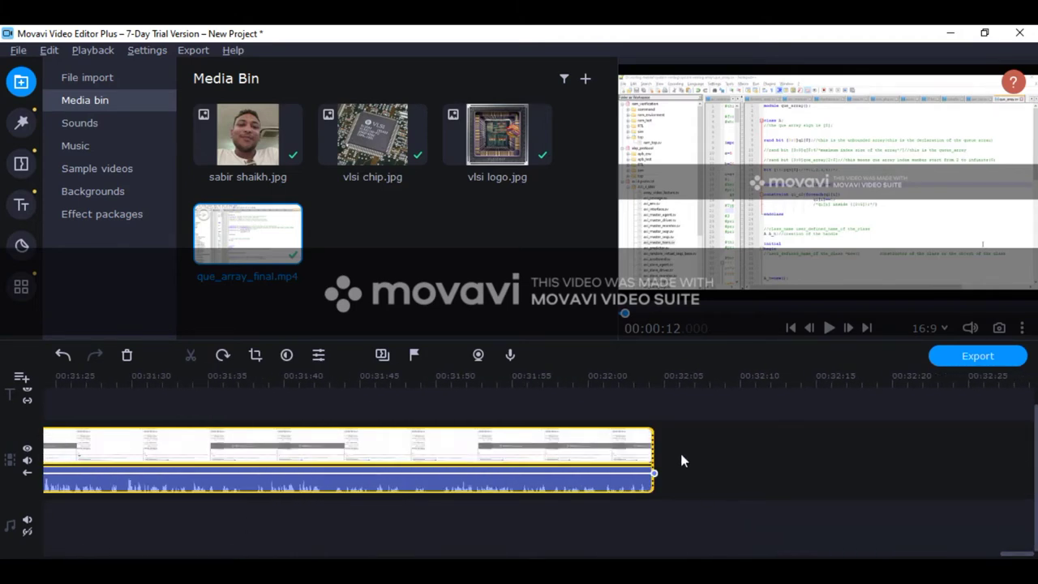
left_click_drag(657, 445, 0, 370)
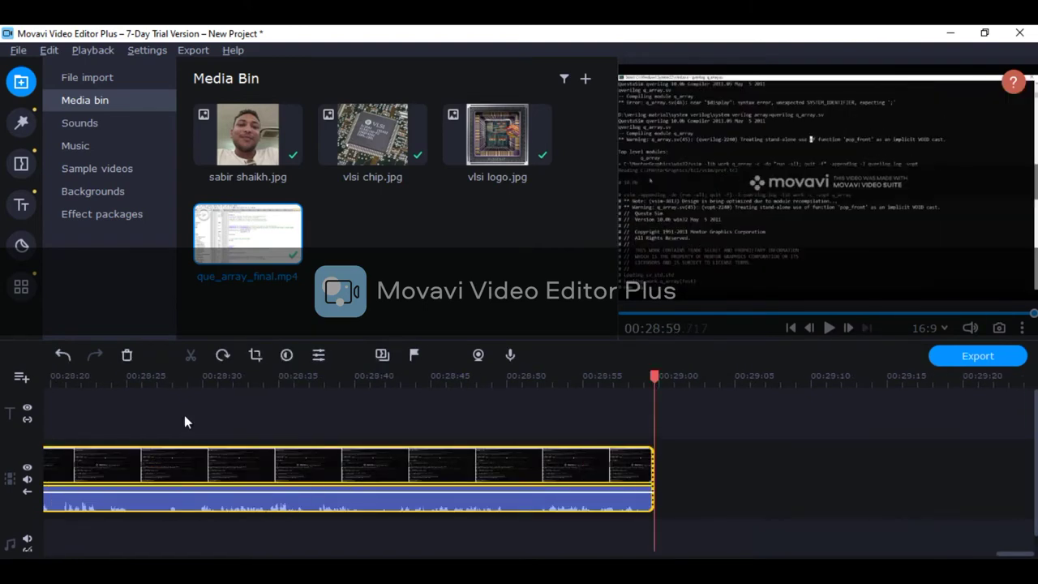
Scrub back through the que_array_final clip to about 00:17:00, and select the portrait clip at the start of the timeline
left_click(652, 393)
left_click_drag(630, 399, 2, 339)
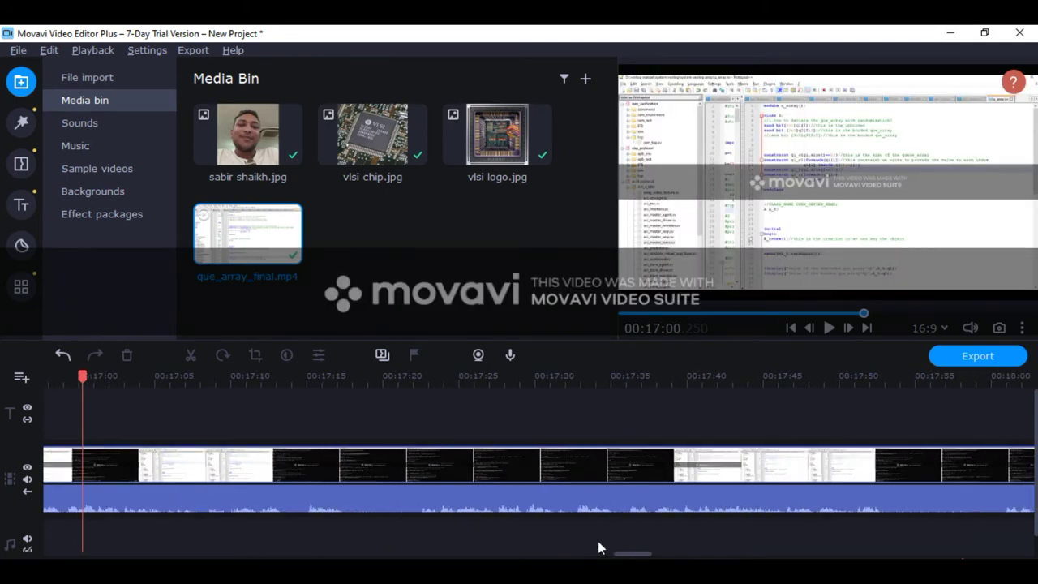
left_click_drag(626, 557, 63, 555)
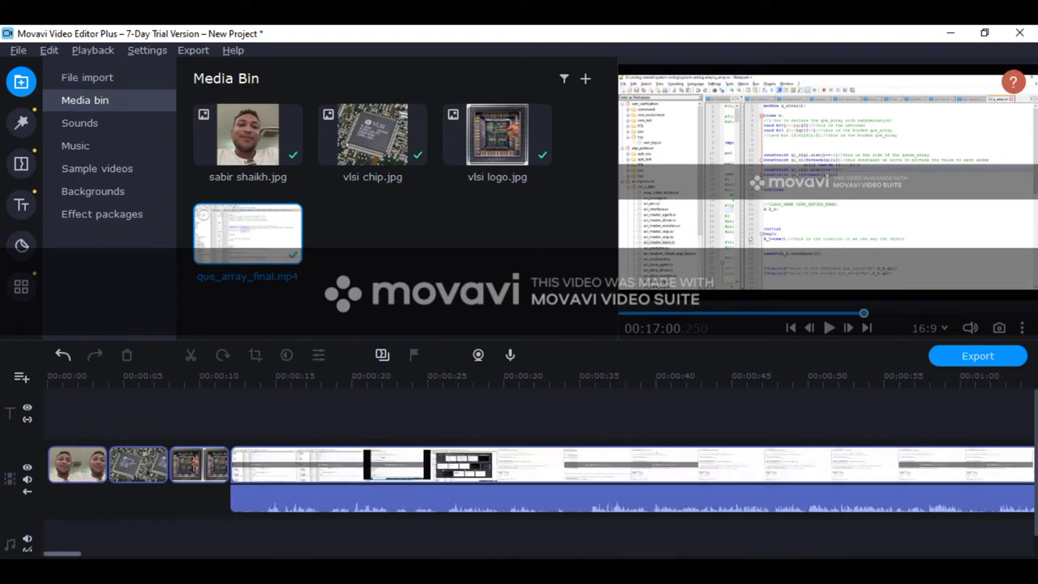
left_click(64, 462)
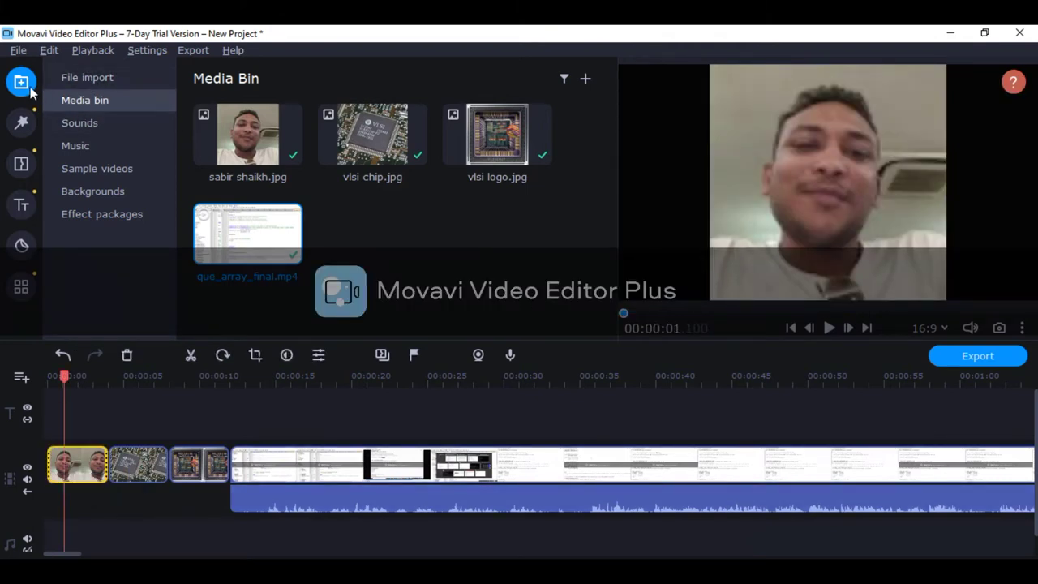
Review the import sections, return the playhead to the start of the timeline and preview the Applause sound
left_click(88, 76)
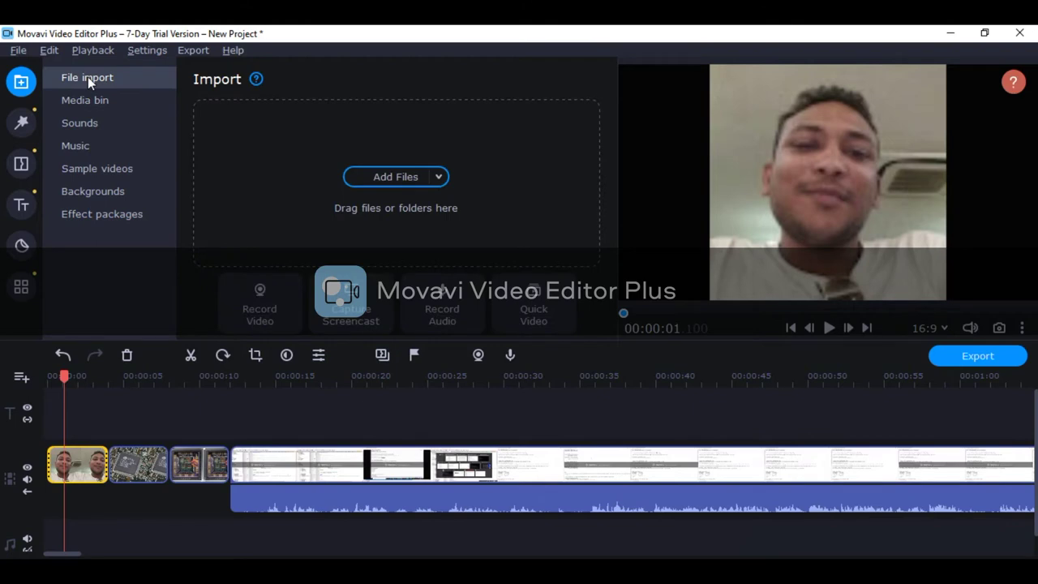
left_click(89, 99)
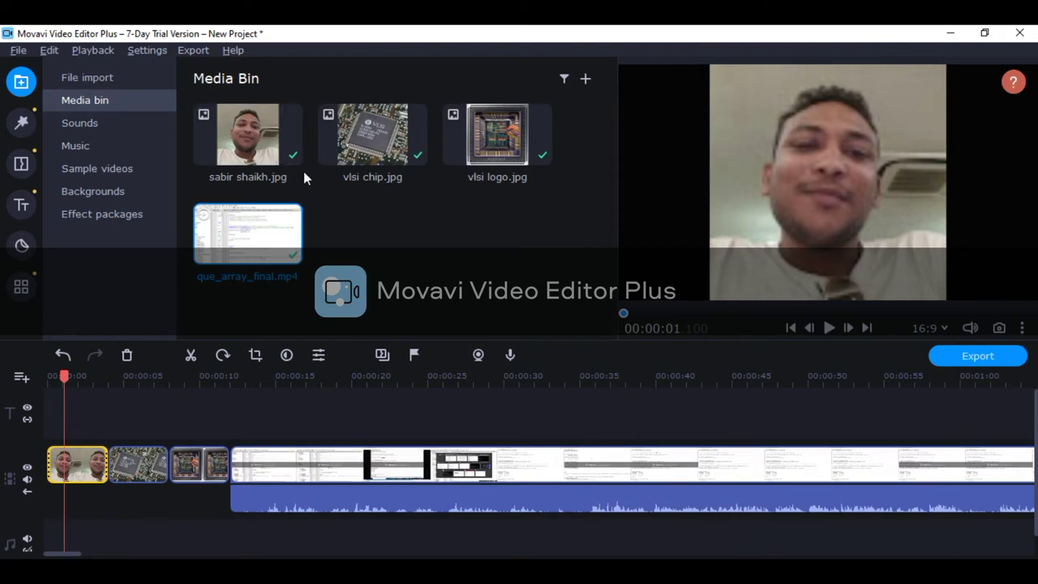
left_click(144, 126)
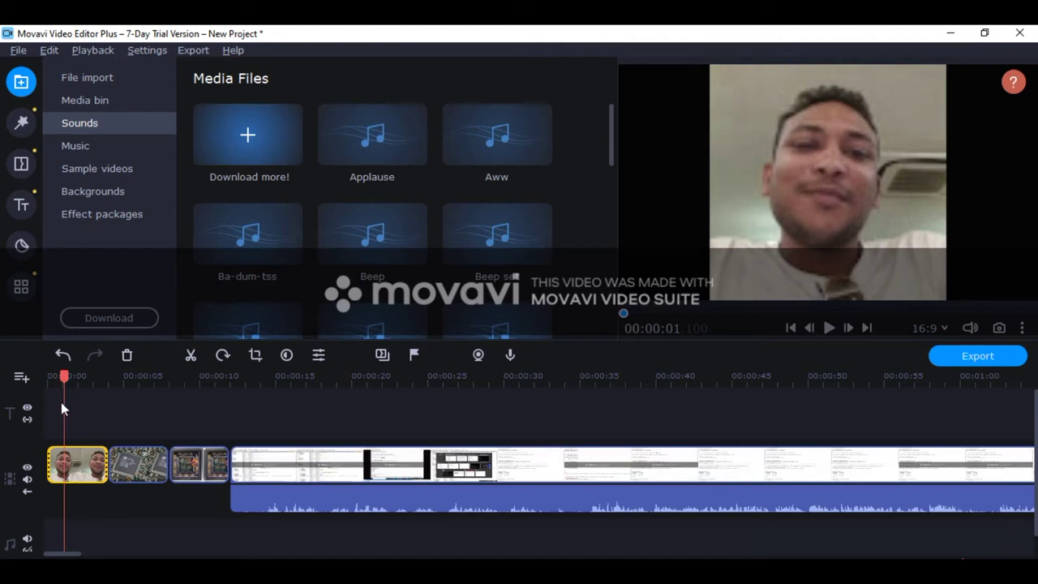
left_click_drag(64, 388, 28, 381)
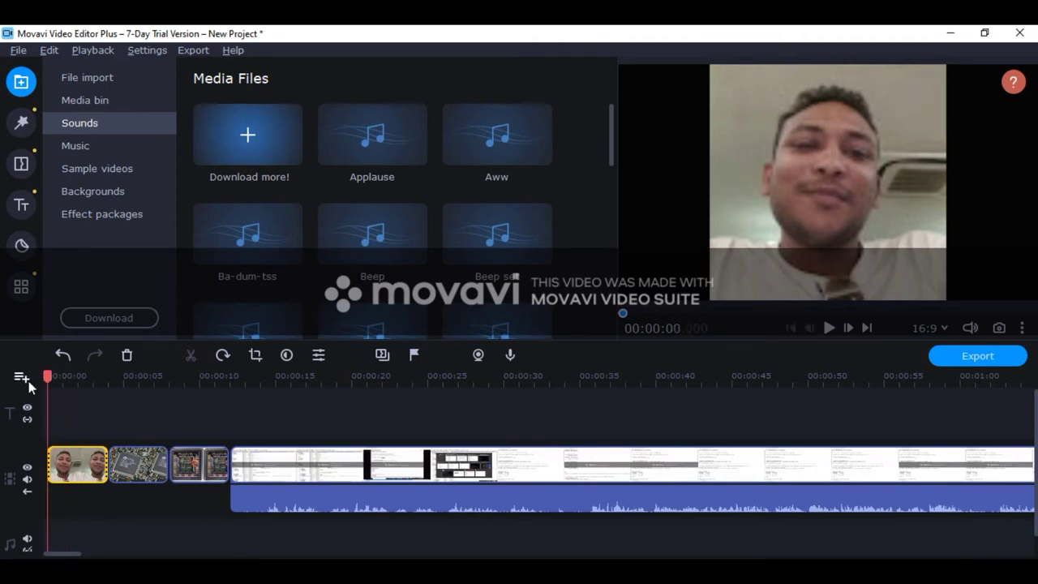
left_click(368, 143)
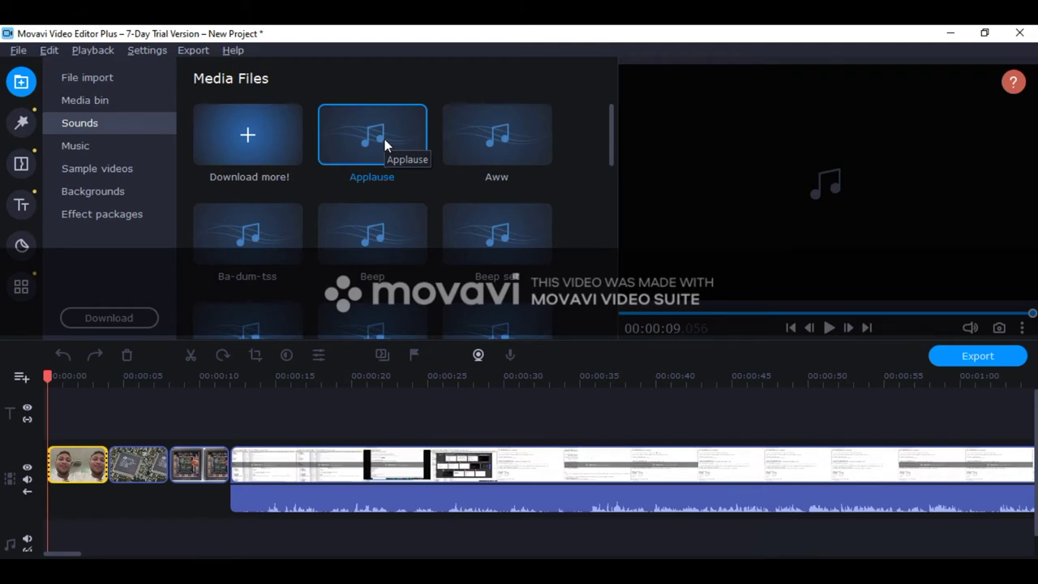
Add the Applause sound at the start of the audio track and trim its end to 00:00:04, level with the portrait clip's end
left_click_drag(384, 138, 55, 459)
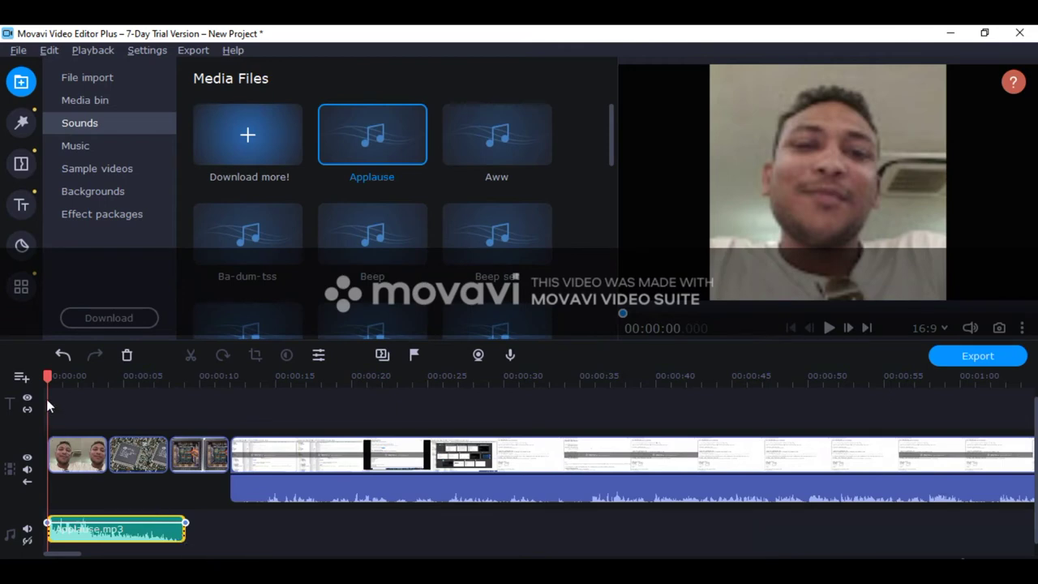
left_click(181, 532)
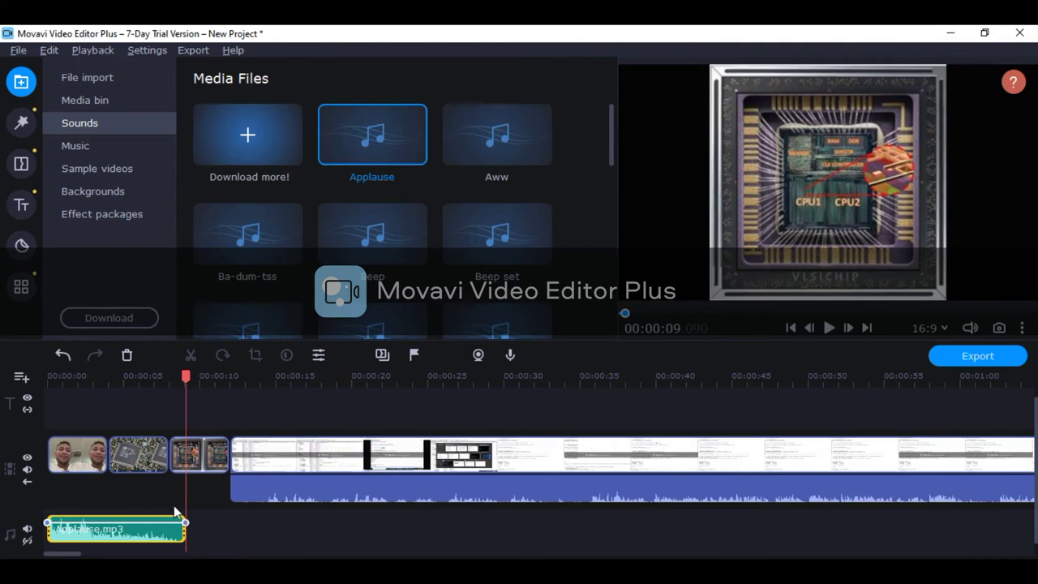
left_click_drag(180, 530, 105, 521)
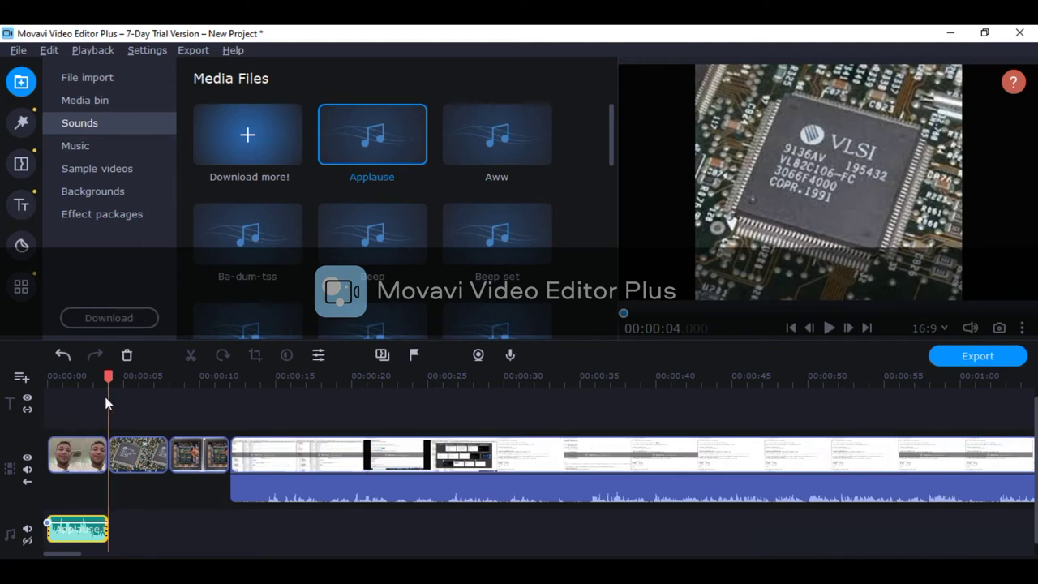
Play the timeline from the start to hear the shortened Applause clip, and return the playhead to the start
left_click_drag(108, 390, 43, 390)
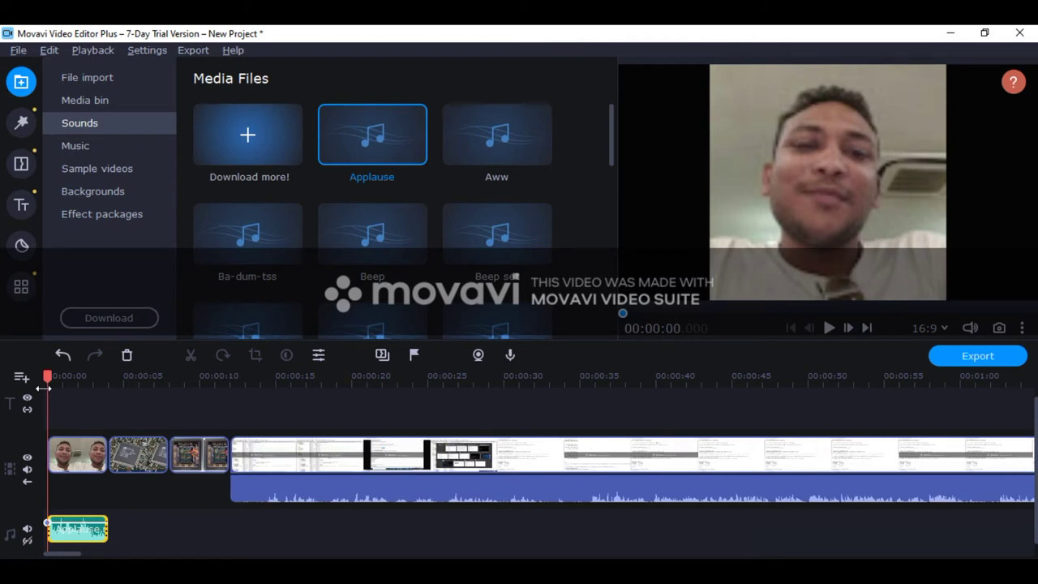
key("space")
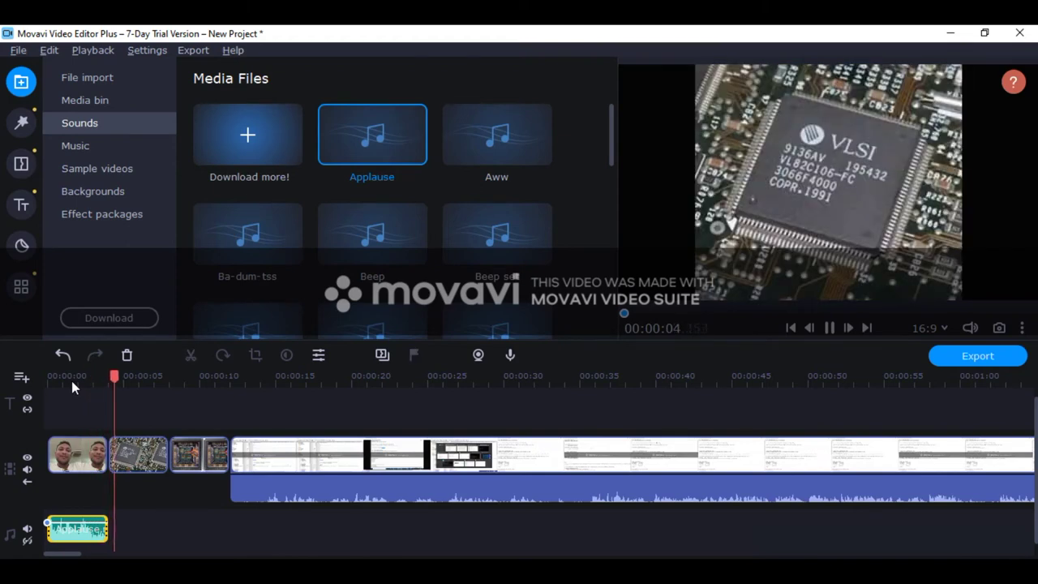
key("space")
left_click_drag(148, 394, 48, 394)
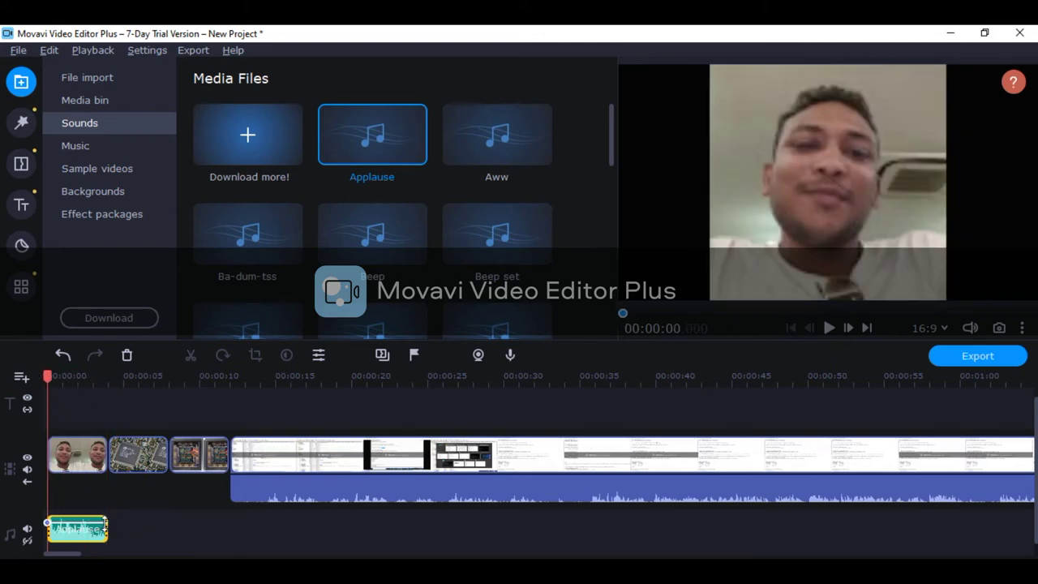
Extend the Applause clip back to its full length, ending at about 00:00:09, and play it through from the start of the timeline
left_click_drag(105, 528, 186, 525)
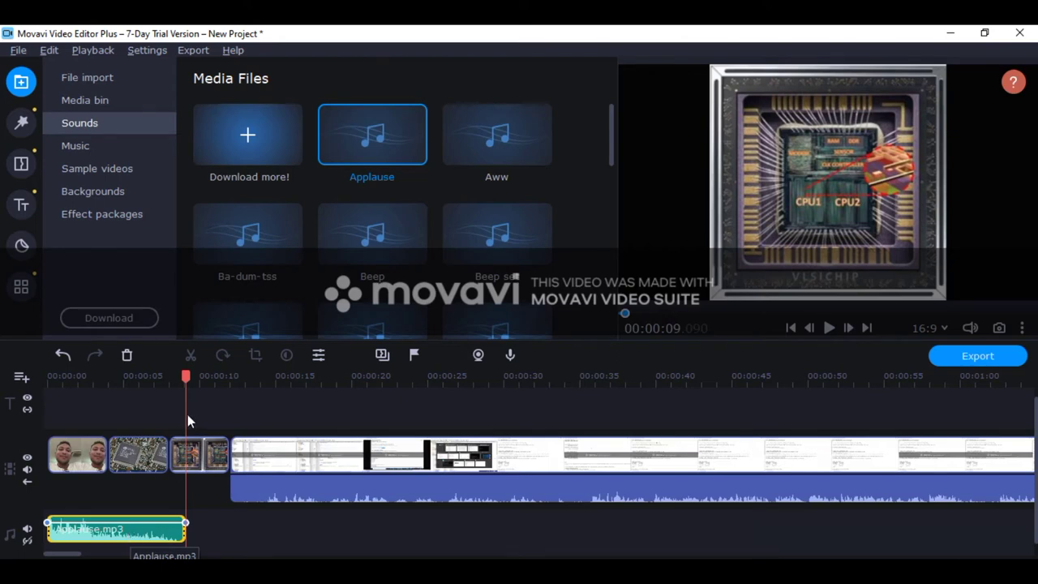
left_click_drag(183, 398, 41, 394)
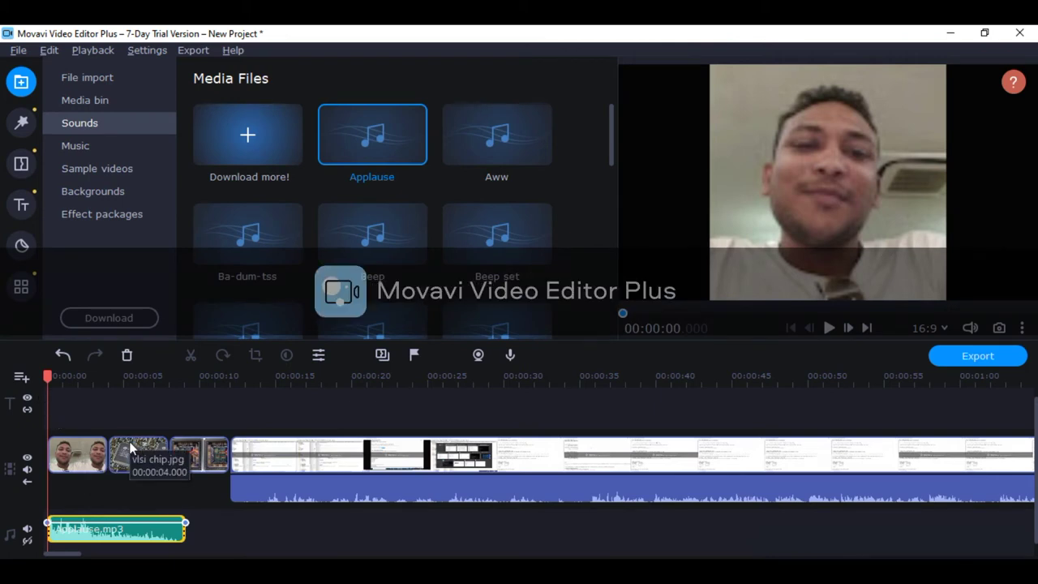
key("space")
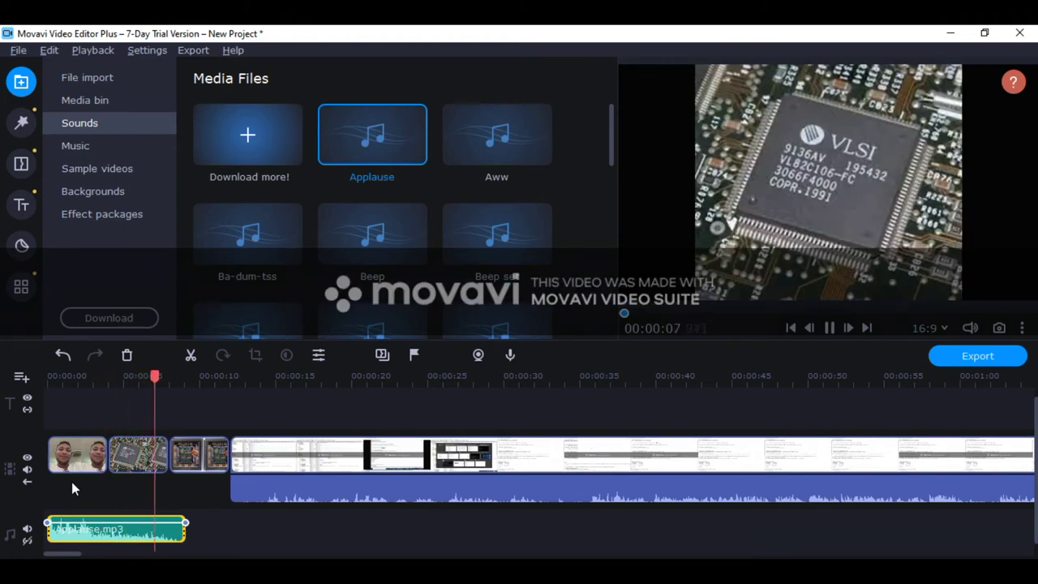
key("space")
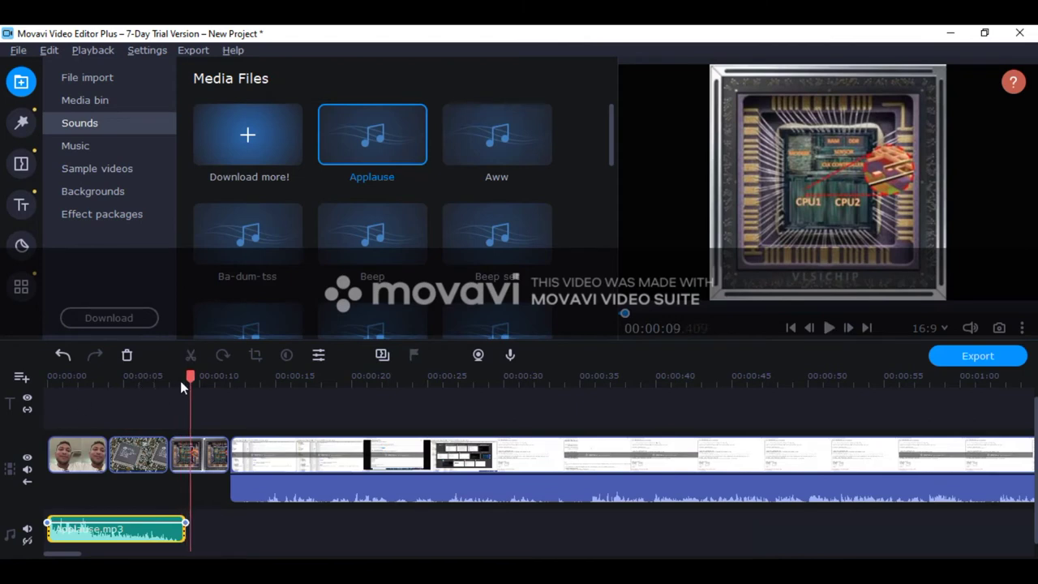
left_click(197, 396)
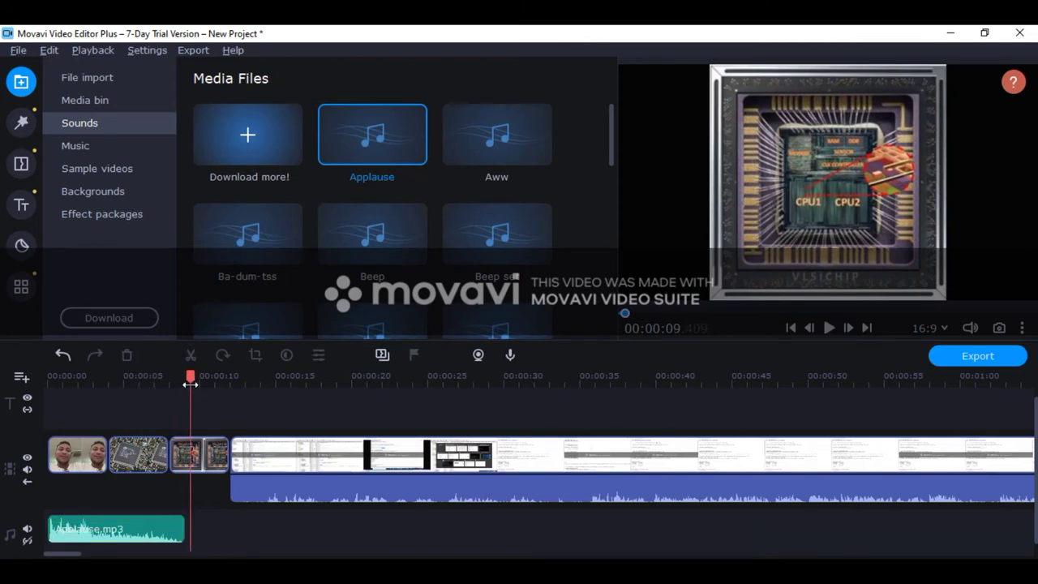
left_click(118, 377)
left_click(53, 386)
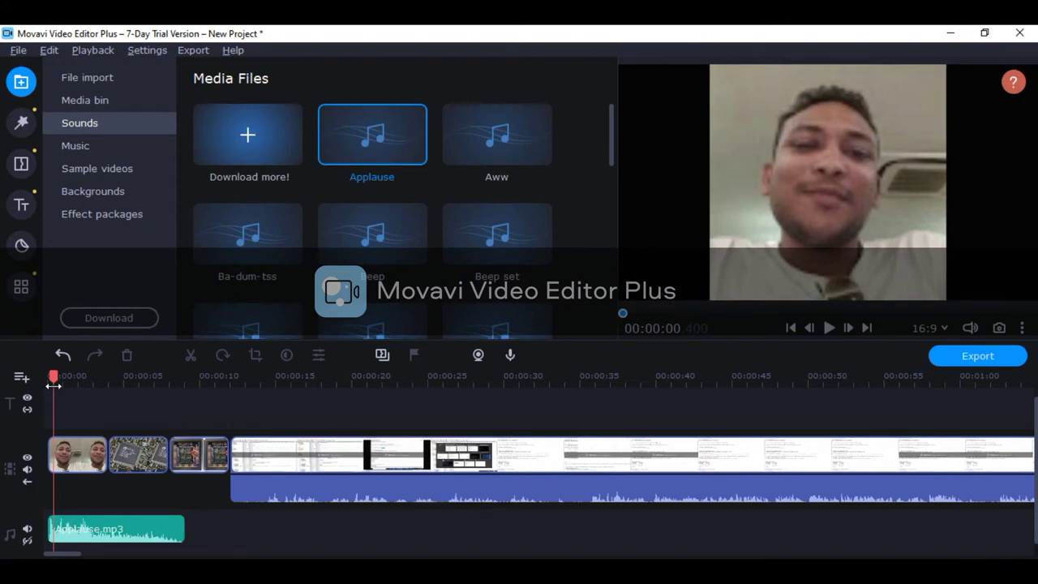
Preview the Beep sound and place it on the audio track just after the Applause clip, at about 00:00:09.8
left_click(351, 241)
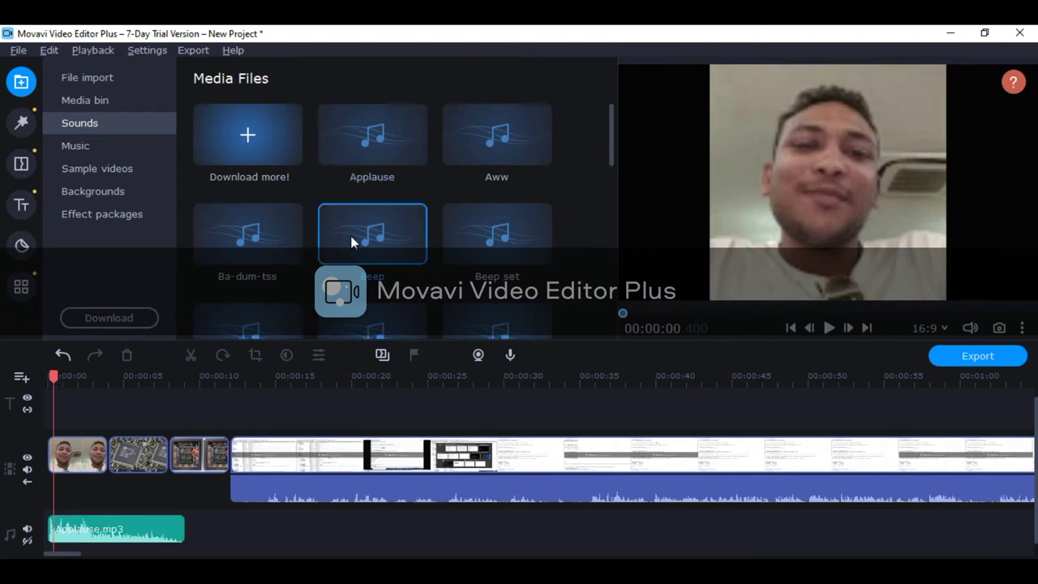
key("space")
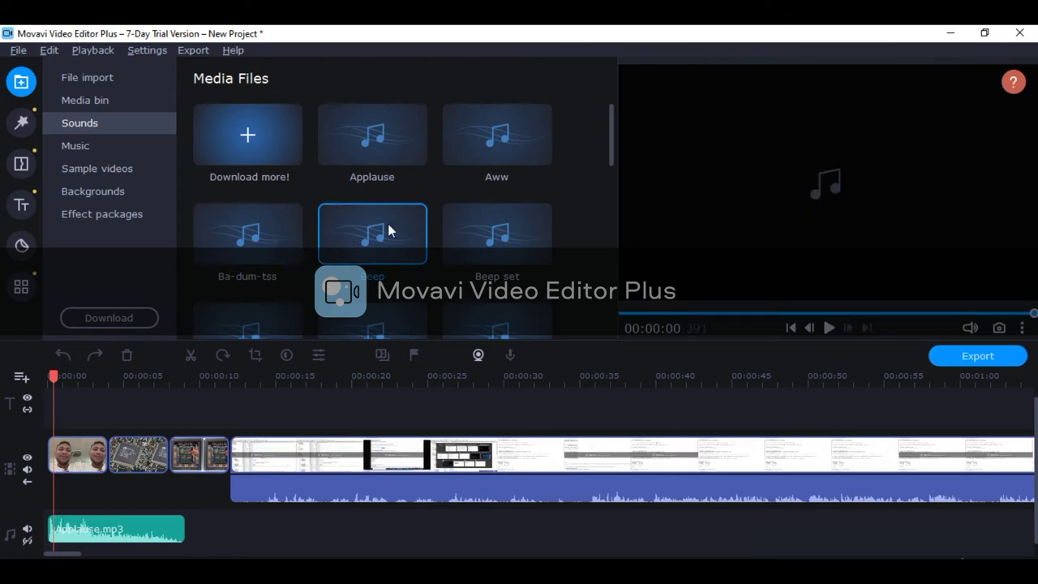
left_click_drag(387, 223, 197, 520)
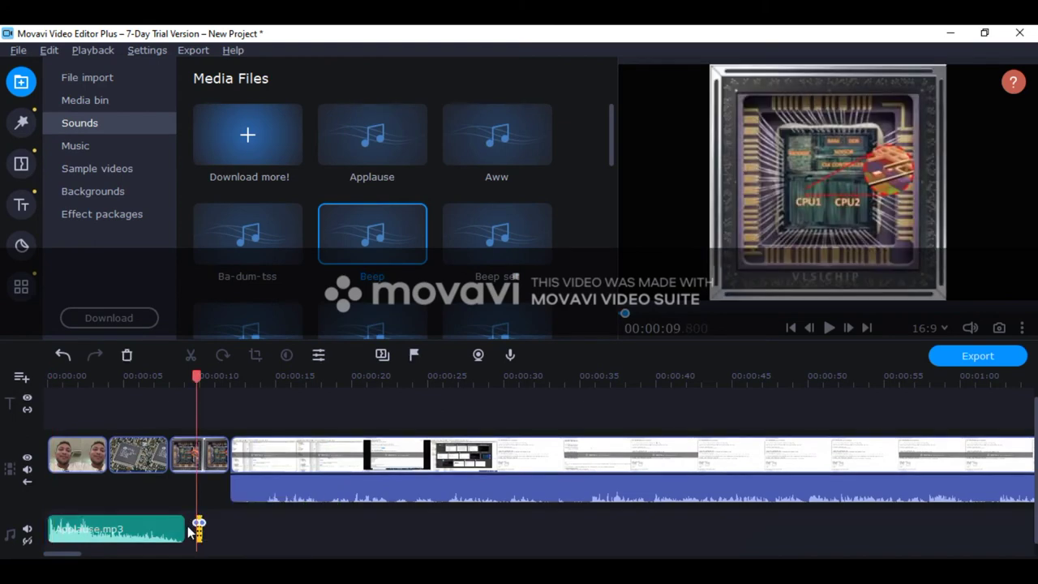
left_click(203, 524)
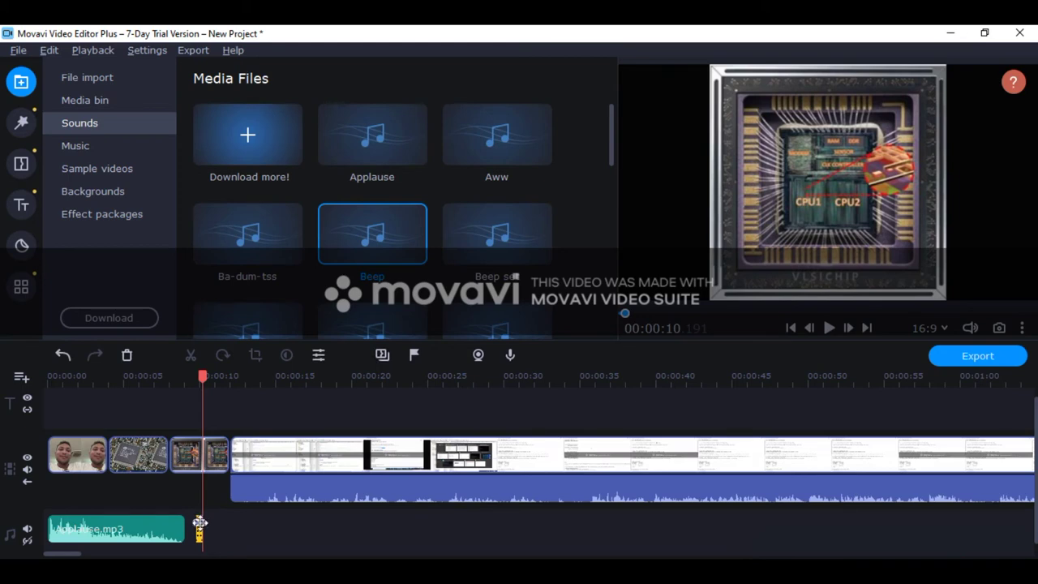
left_click_drag(198, 524, 186, 528)
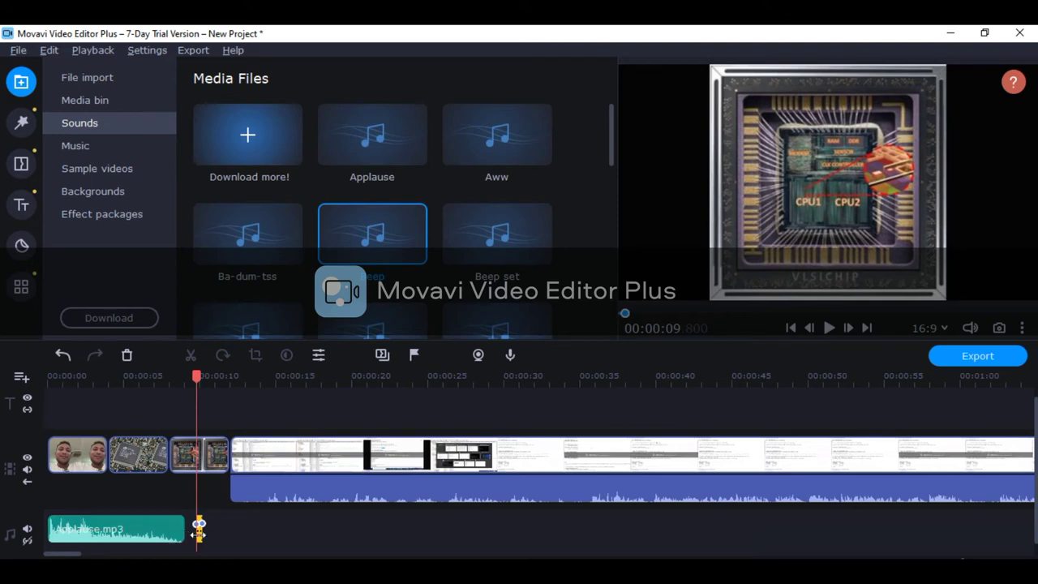
left_click(199, 529)
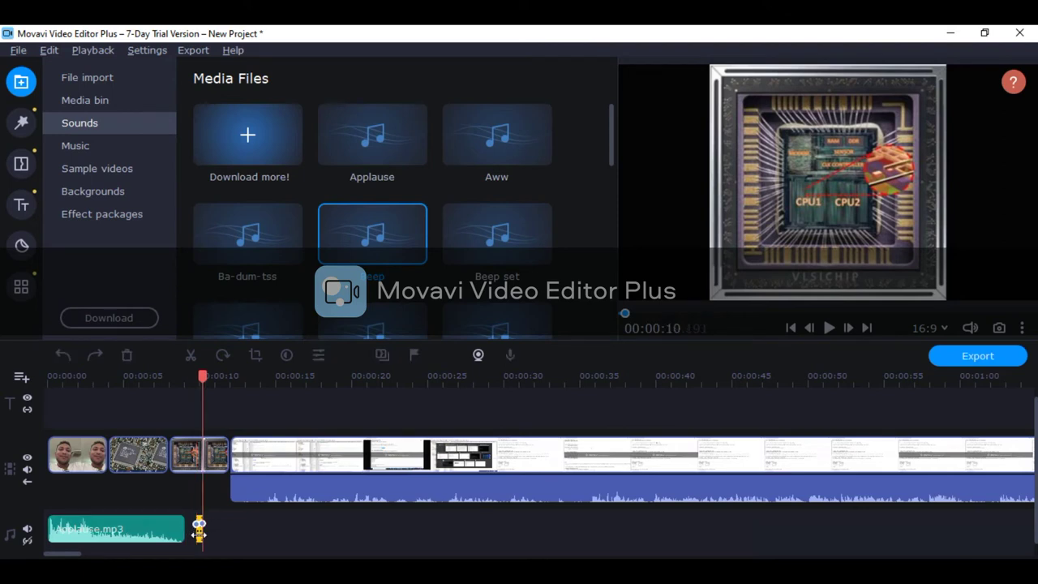
Open the clip properties, select the Applause clip, and examine its general settings and applied effects
double_click(199, 529)
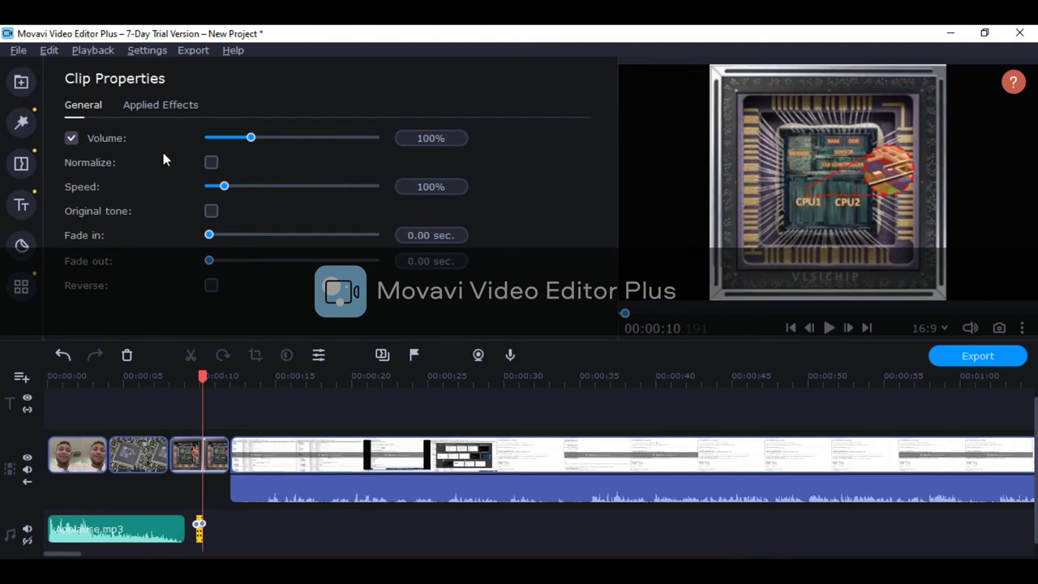
left_click(161, 523)
left_click(174, 535)
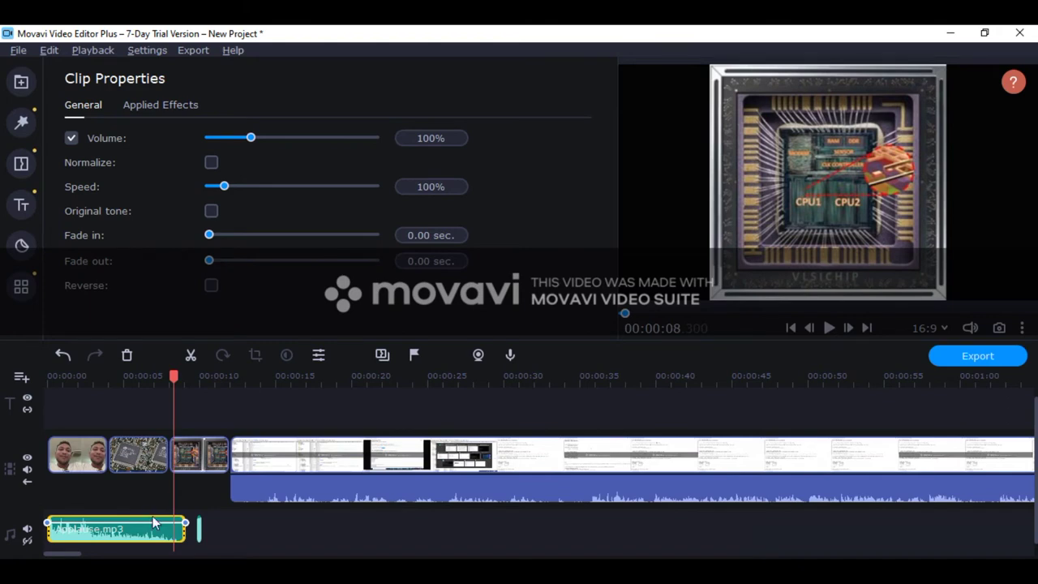
left_click(152, 516)
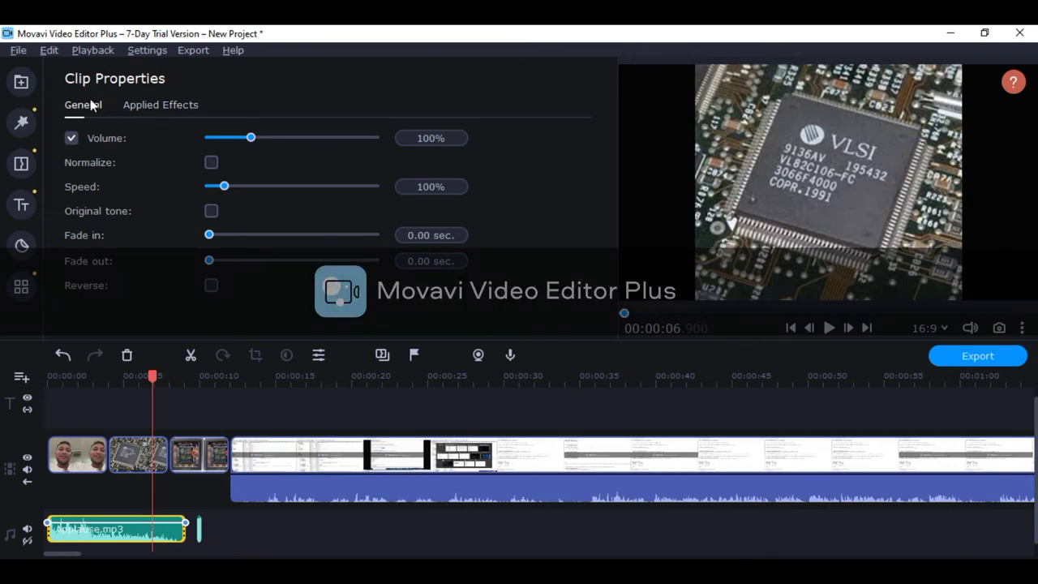
left_click(151, 108)
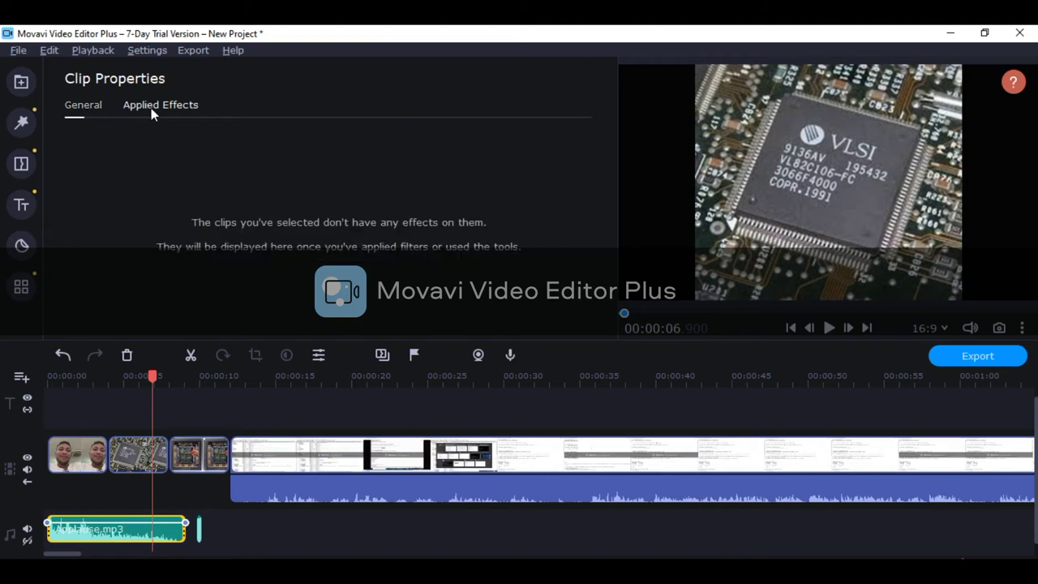
left_click(85, 108)
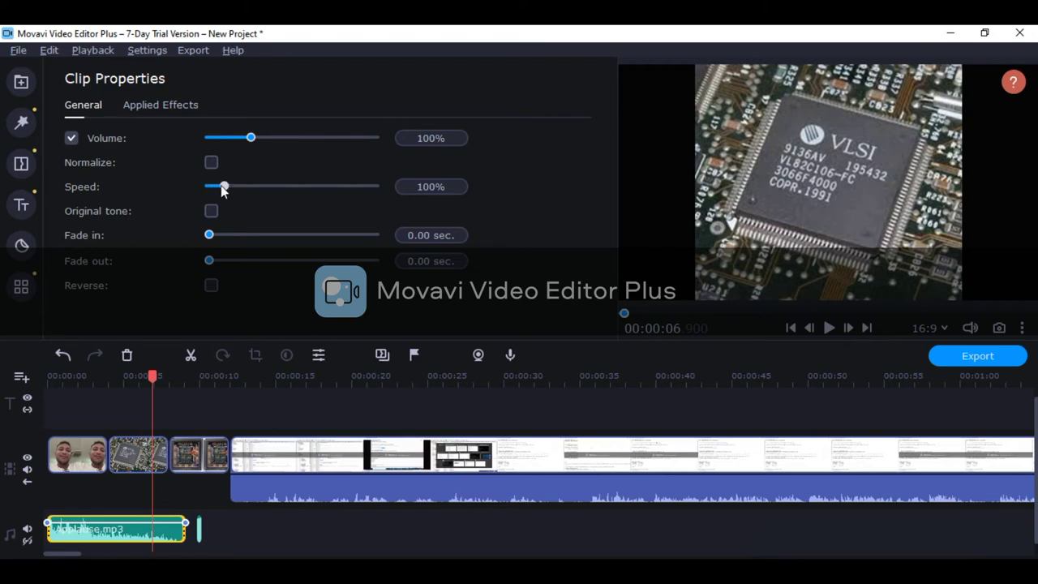
Set the Applause clip's speed to 332%, enable the original tone, and set its fade-in to 2.00 sec
mouse_move(224, 186)
left_mouse_down()
mouse_move(364, 186)
mouse_move(237, 187)
left_mouse_up()
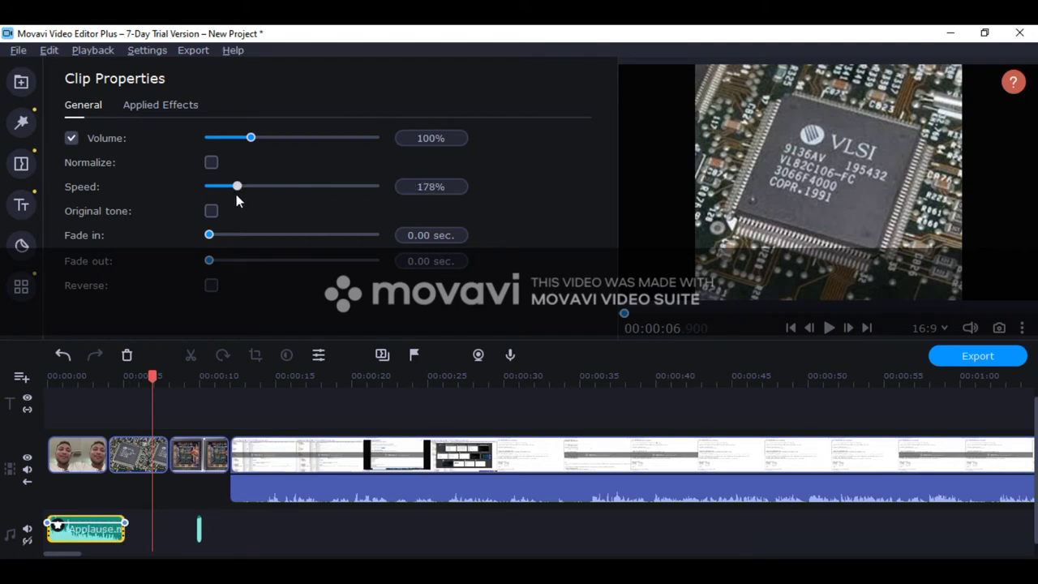
left_click_drag(239, 186, 261, 190)
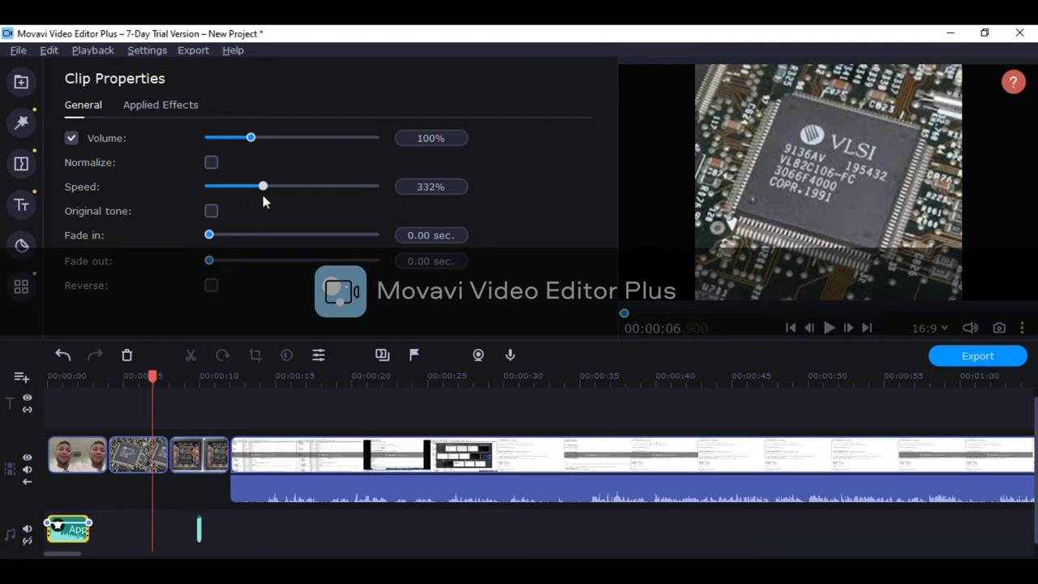
left_click(211, 212)
left_click_drag(212, 234, 245, 246)
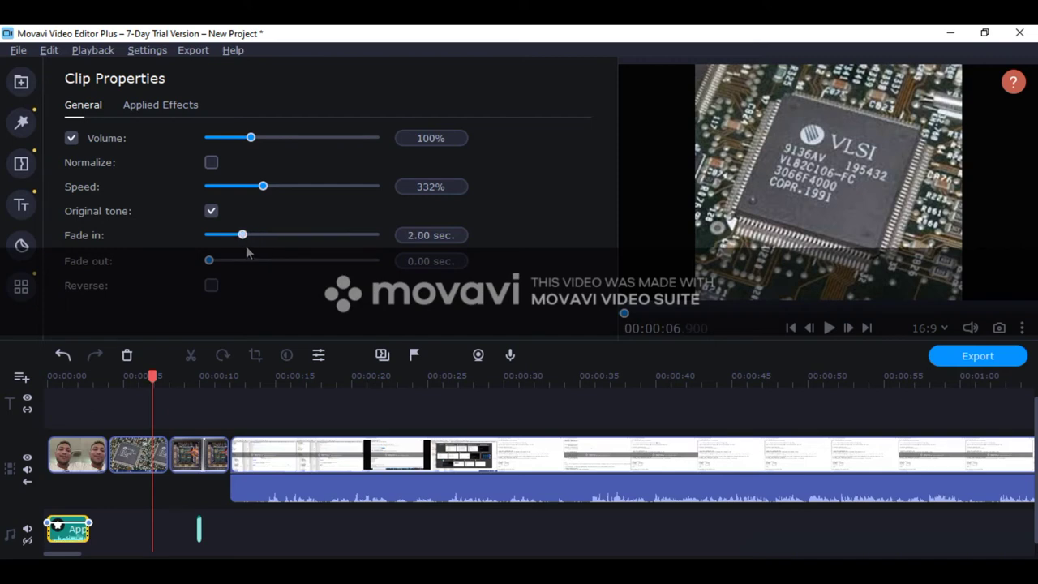
Move the Beep clip directly against the end of the Applause clip, and play both sounds from the start of the timeline
left_click_drag(201, 520, 92, 521)
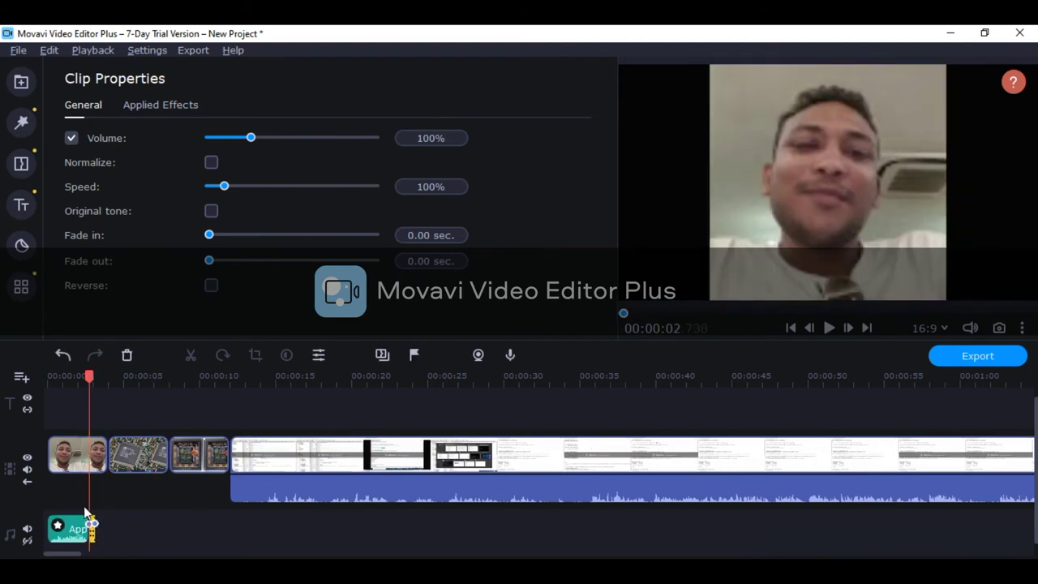
left_click(47, 401)
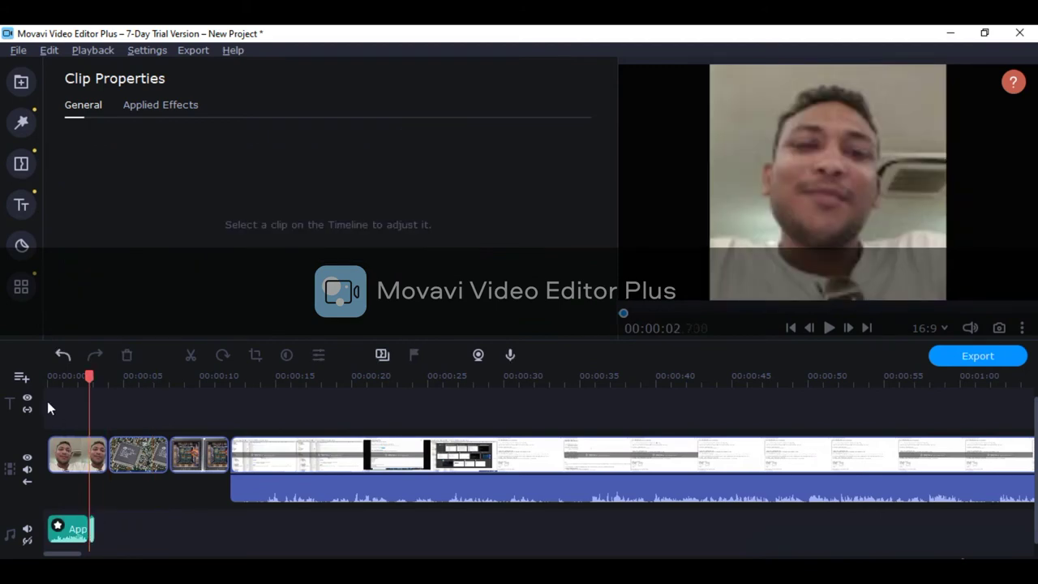
left_click_drag(78, 390, 1, 390)
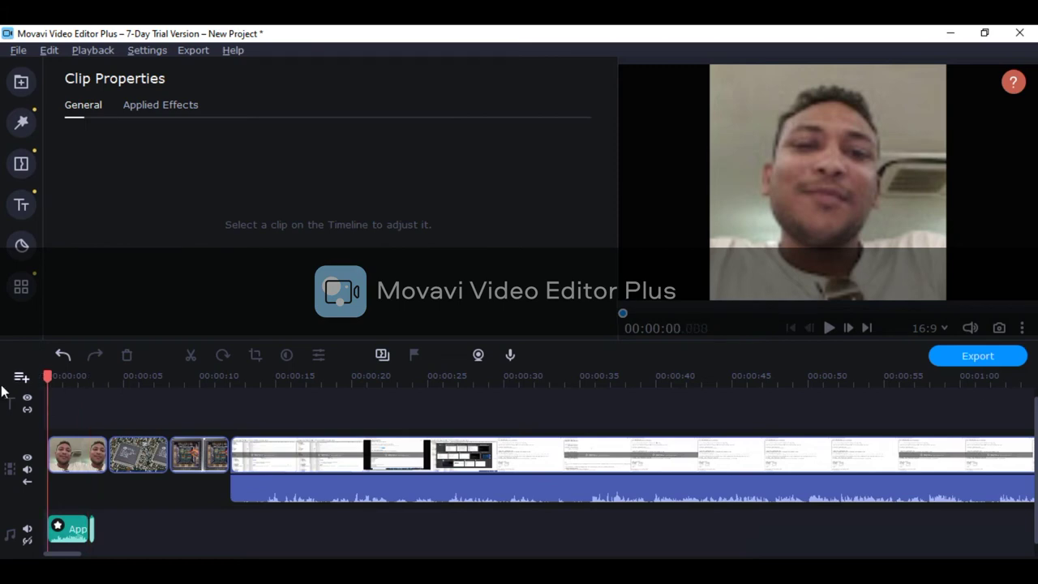
key("space")
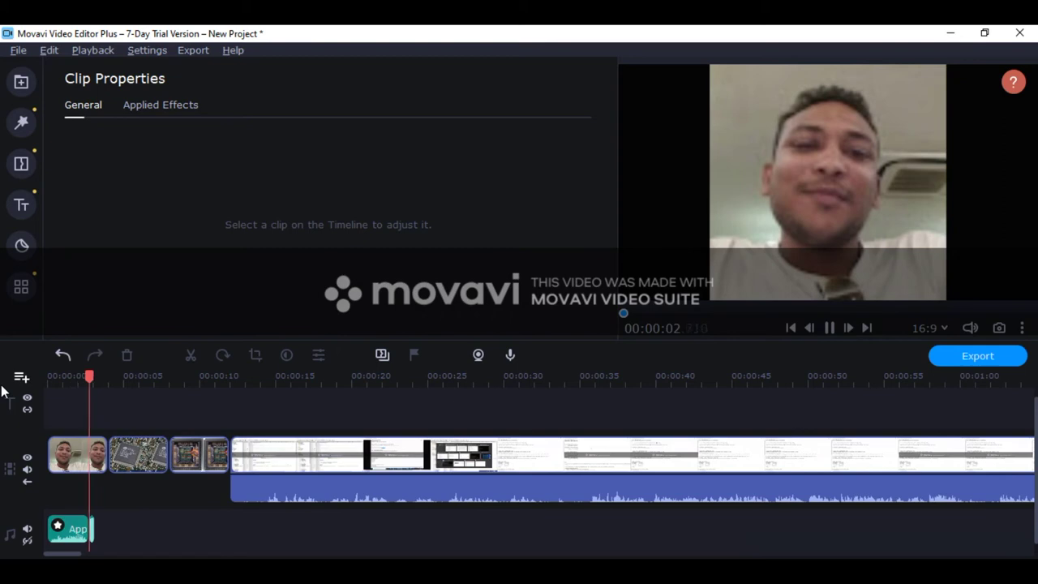
key("space")
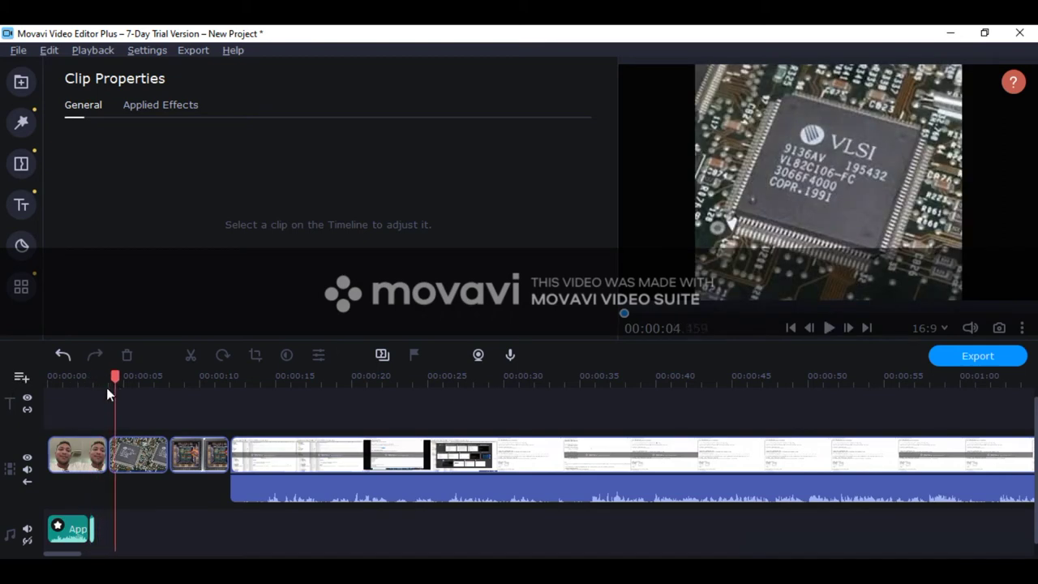
left_click_drag(113, 385, 32, 396)
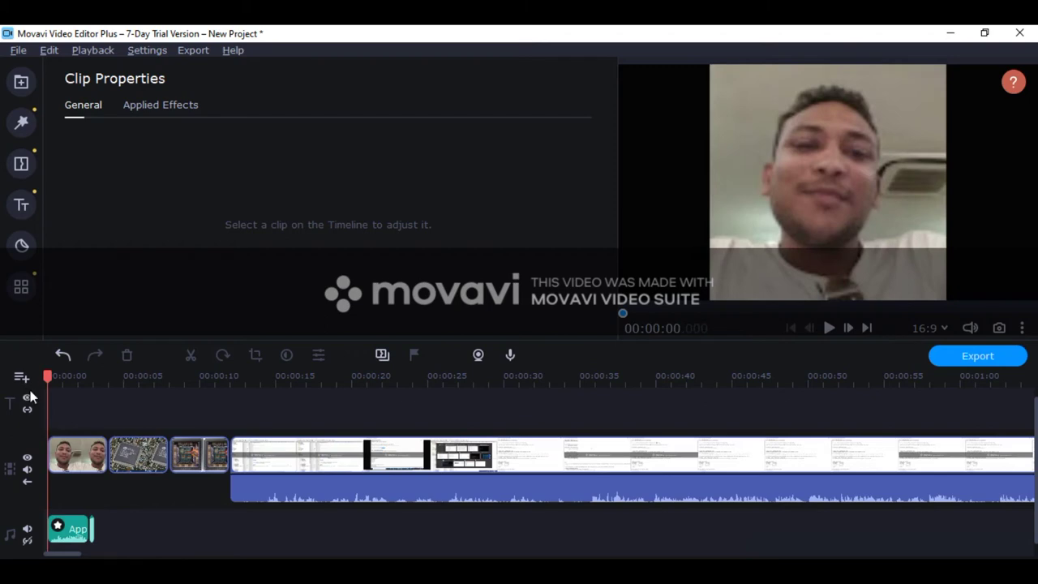
Select the Applause clip on the audio track, return to the import library and show the Music collection
left_click(71, 530)
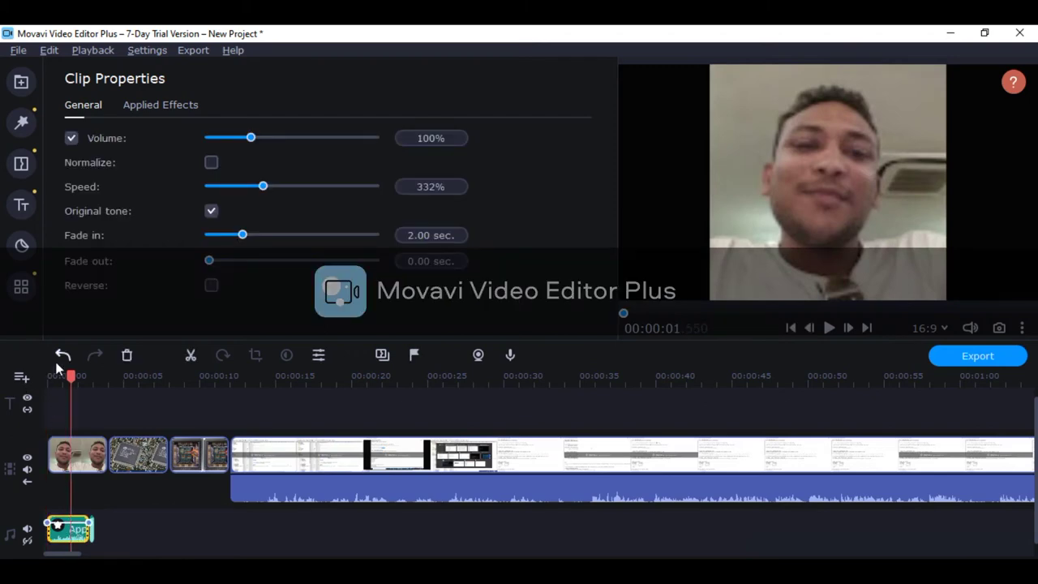
left_click(21, 83)
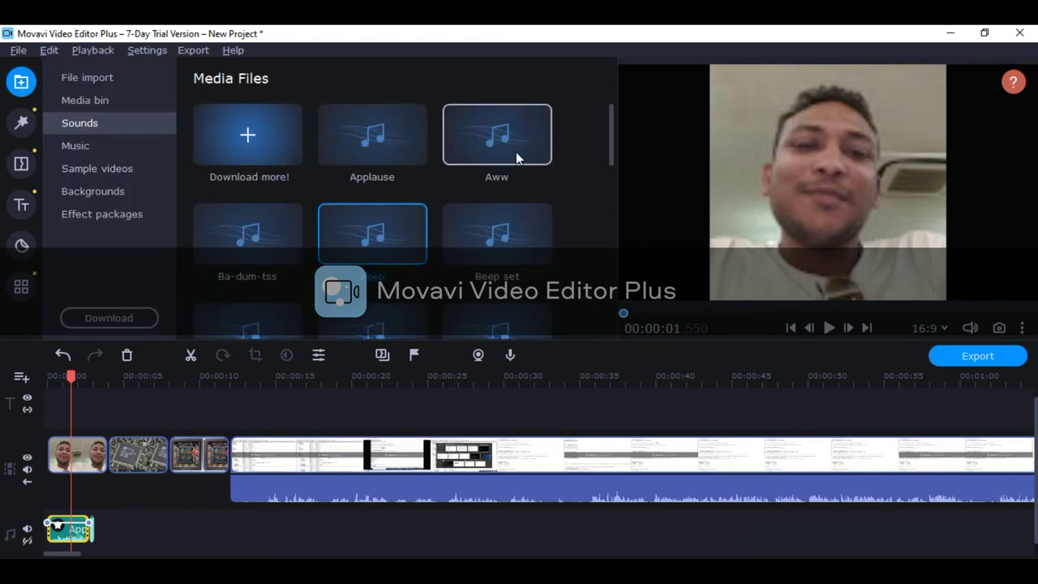
left_click(98, 146)
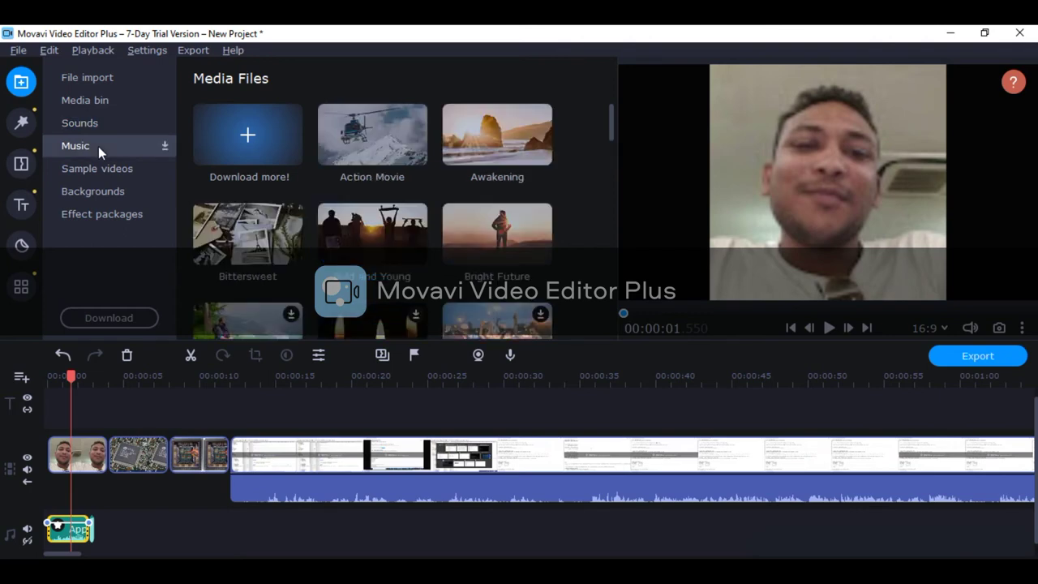
Add the Action Movie music to the audio track at 4 seconds and trim its end to about 8.9 seconds
left_click(376, 159)
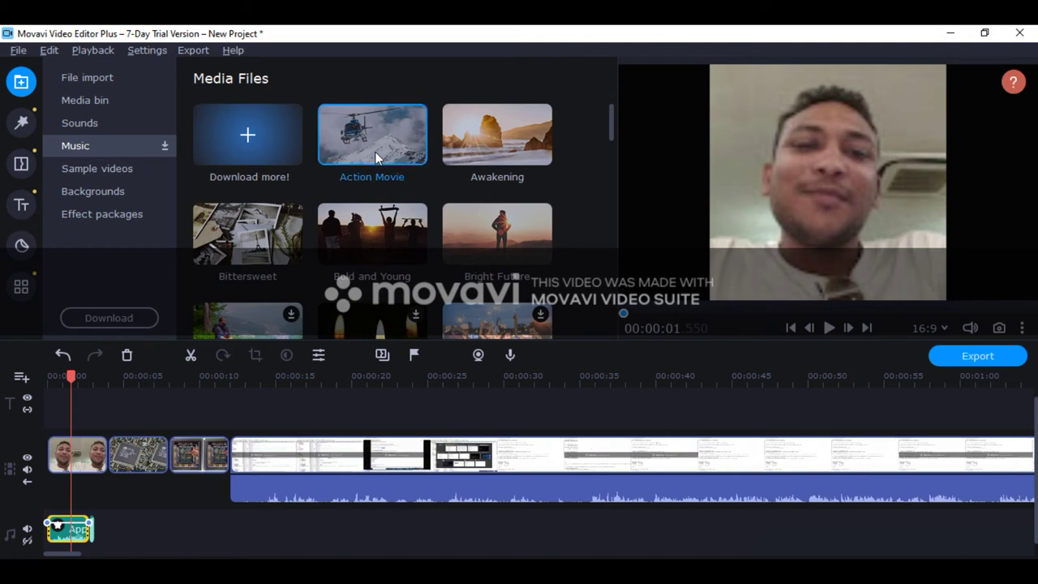
left_click_drag(375, 158, 103, 515)
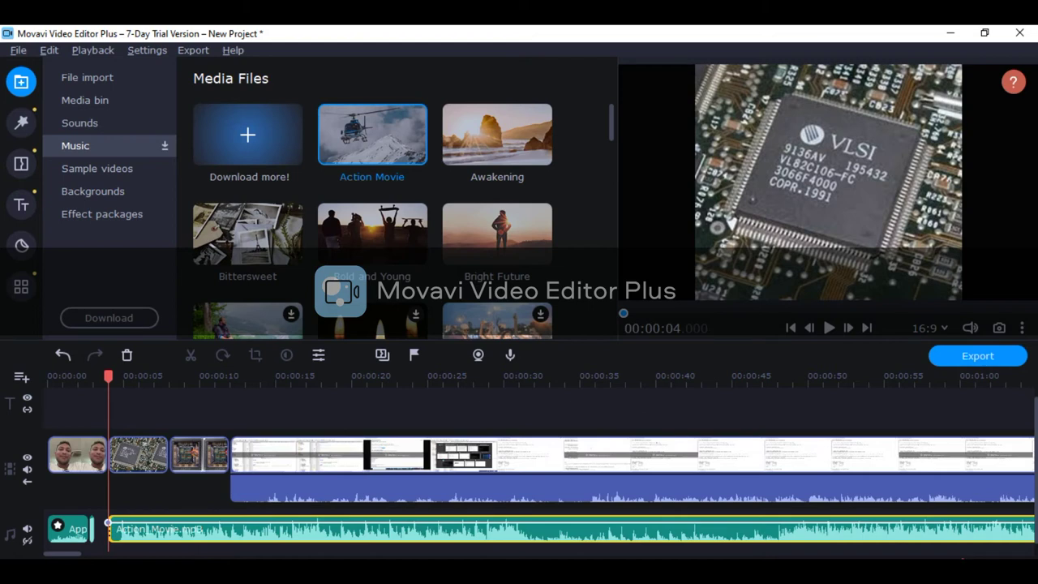
left_click_drag(52, 556, 88, 550)
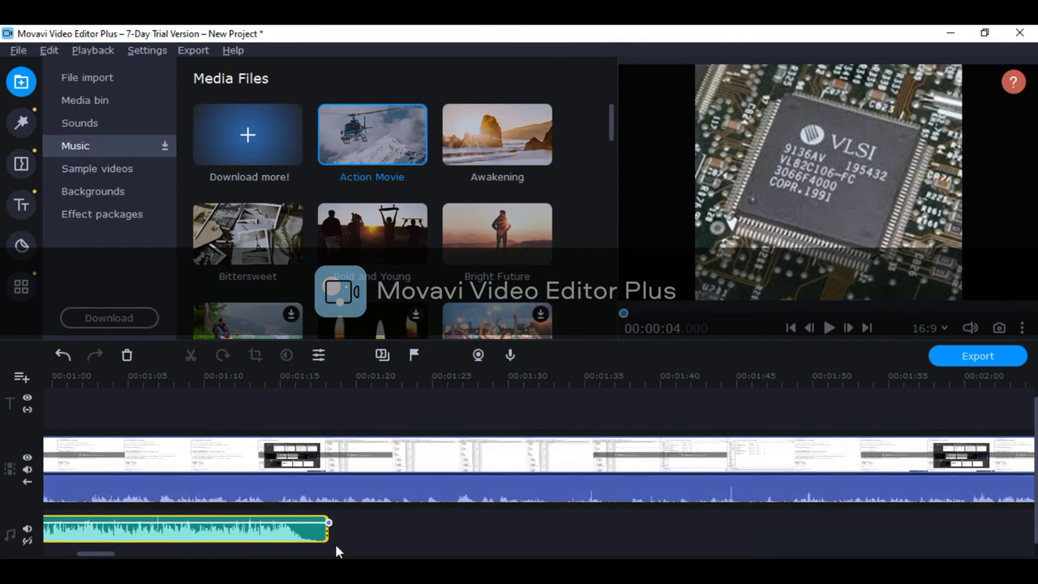
left_click_drag(328, 531, 182, 502)
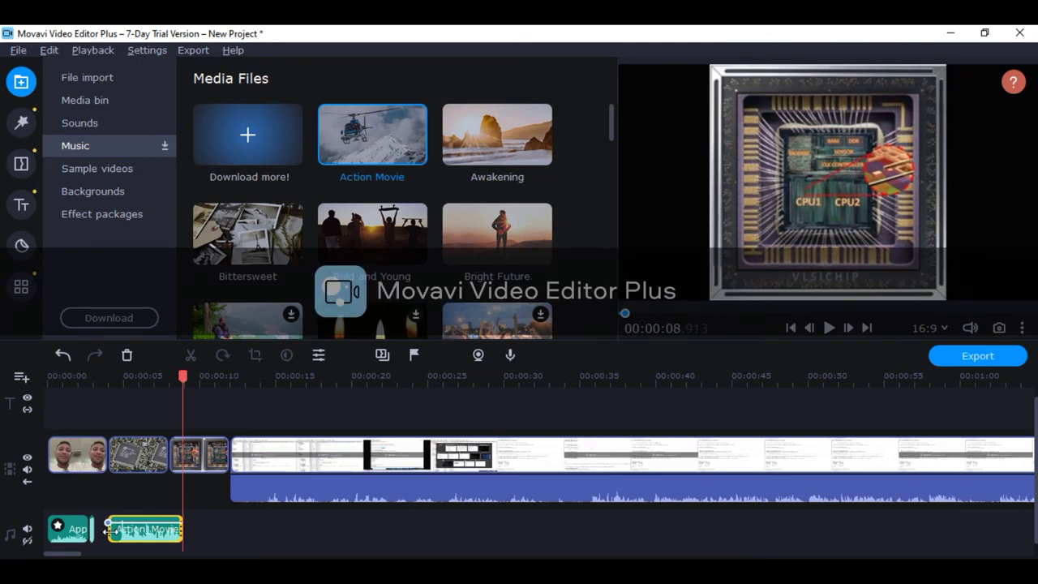
left_click(108, 530)
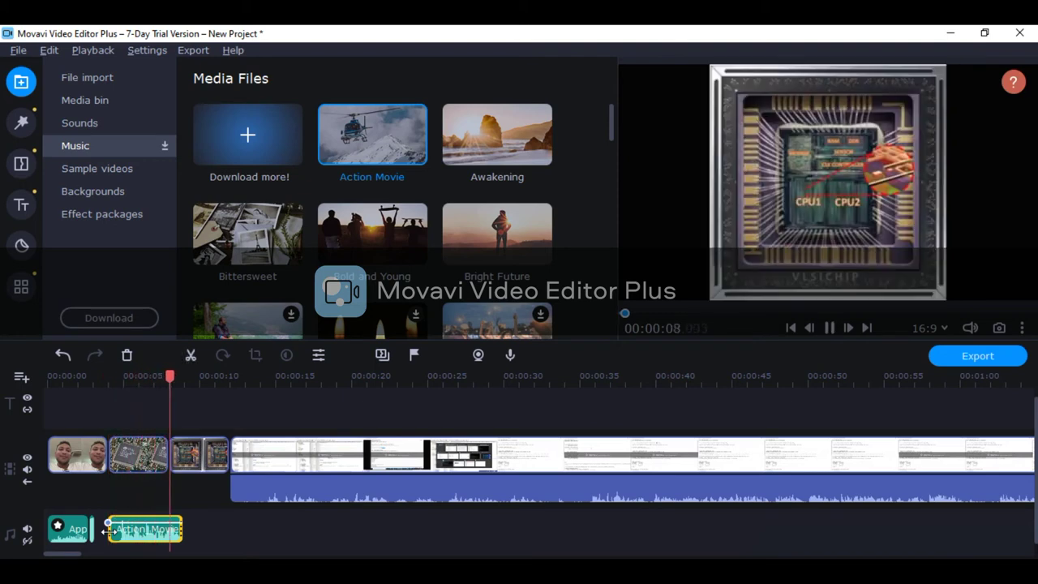
key("space")
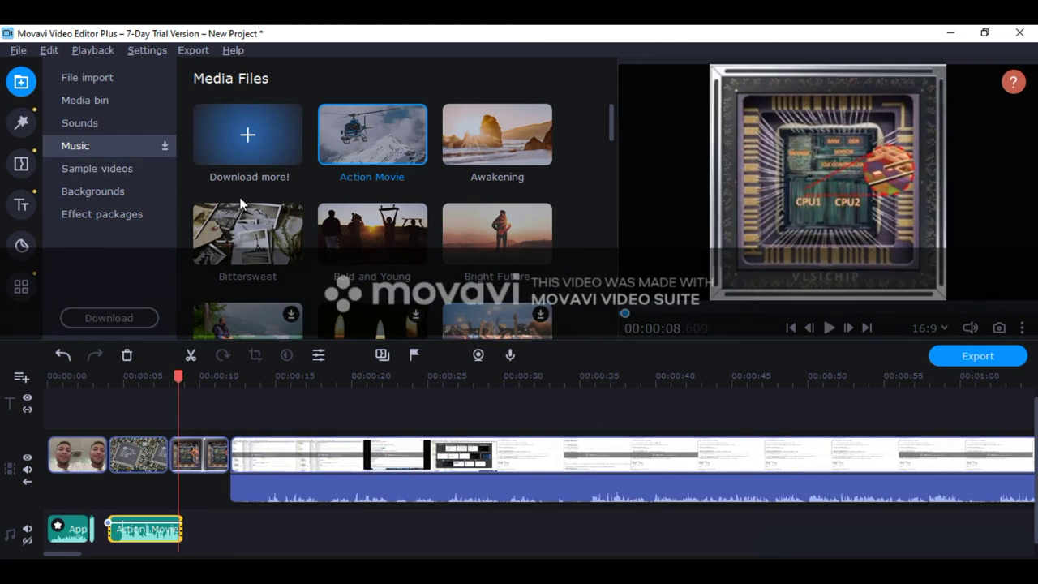
Download the Cyberpunk music, add it to the audio track at about 10.3 seconds and trim its end to about 15 seconds
left_click_drag(610, 122, 618, 183)
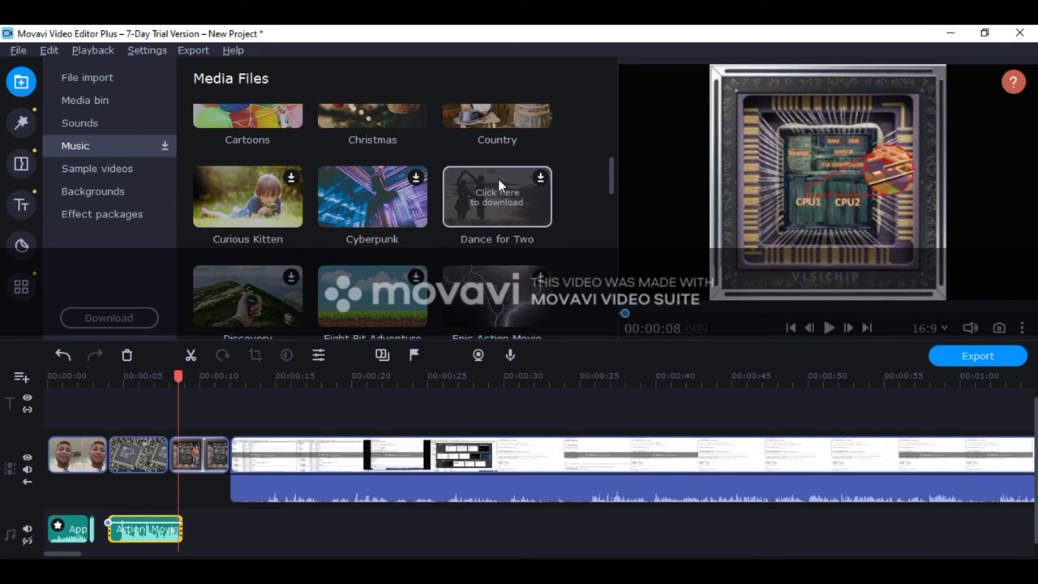
left_click(415, 180)
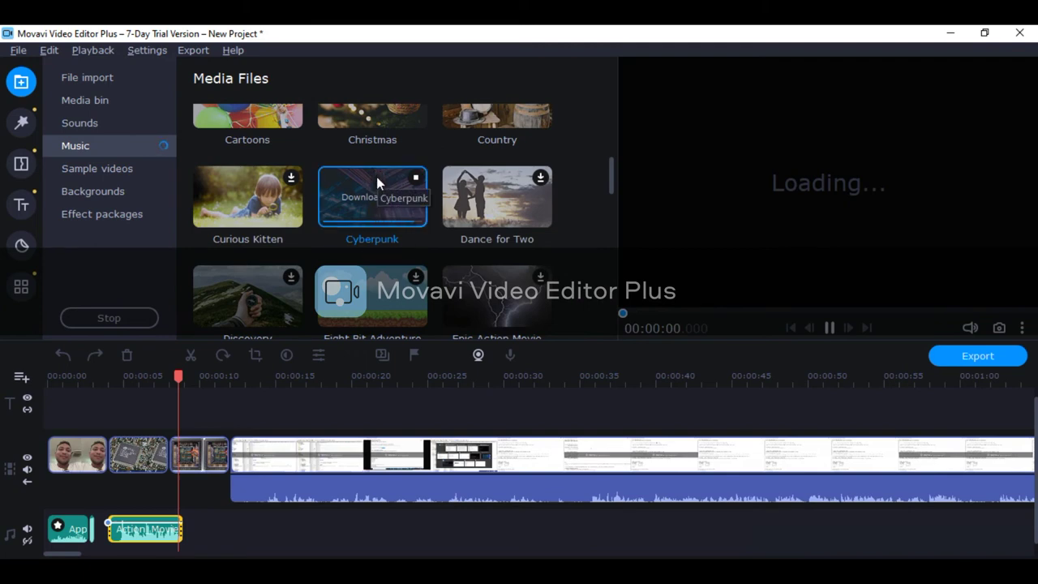
left_click_drag(377, 178, 203, 503)
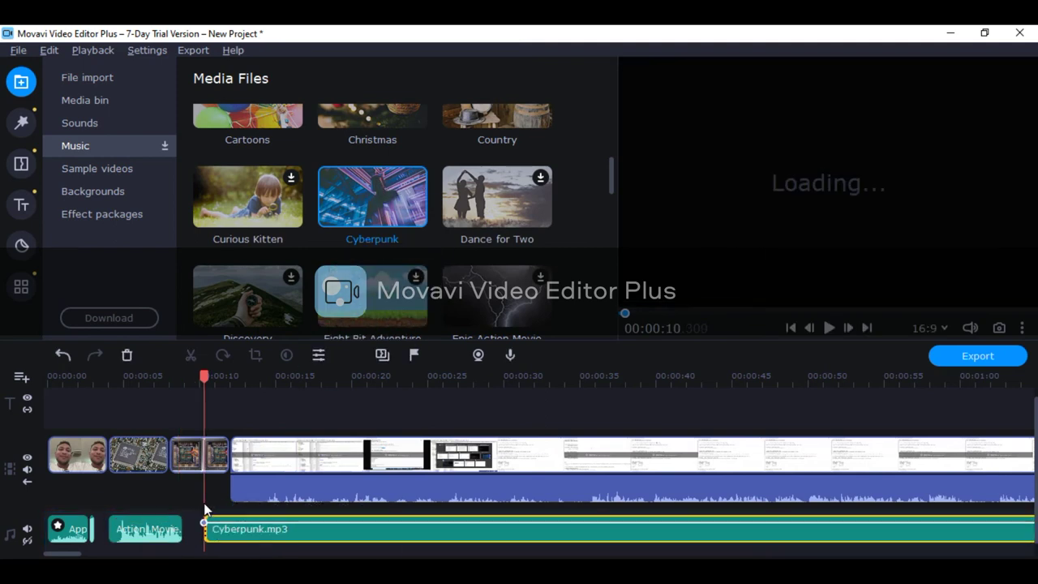
left_click_drag(62, 554, 156, 554)
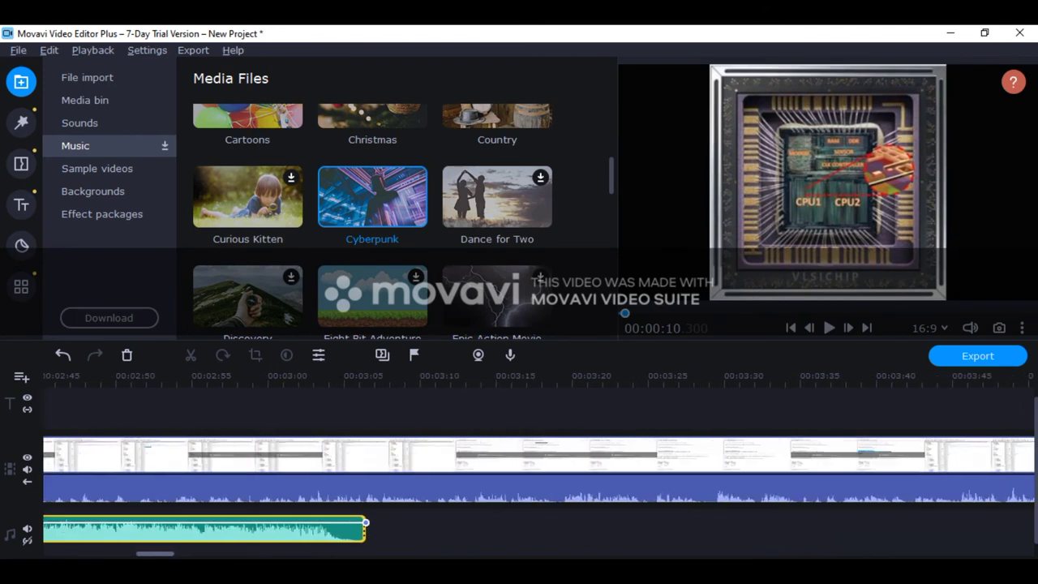
left_click_drag(362, 529, 276, 430)
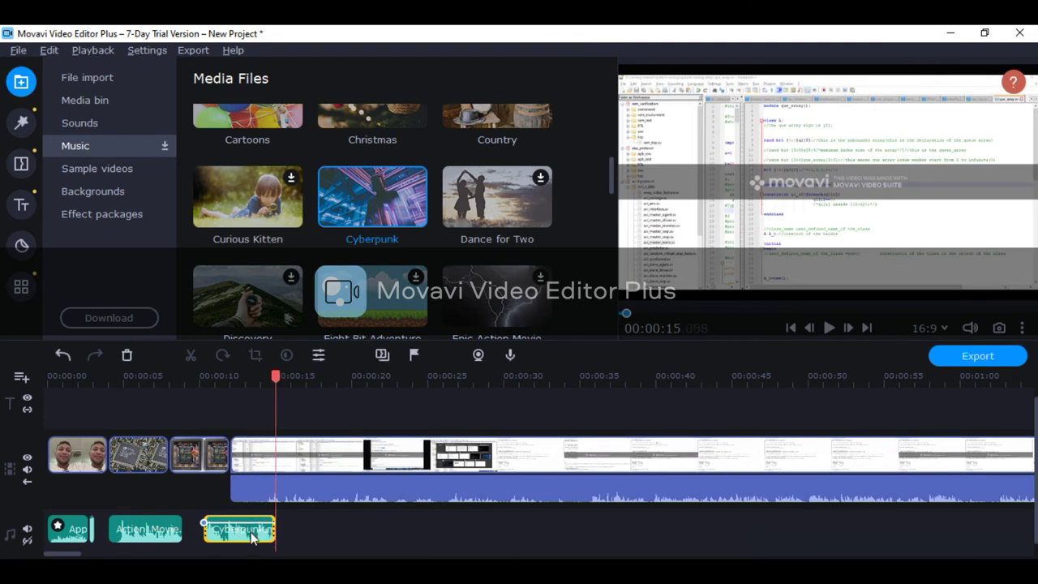
Set the Cyberpunk clip's volume to 400% and play back that part of the timeline
double_click(251, 537)
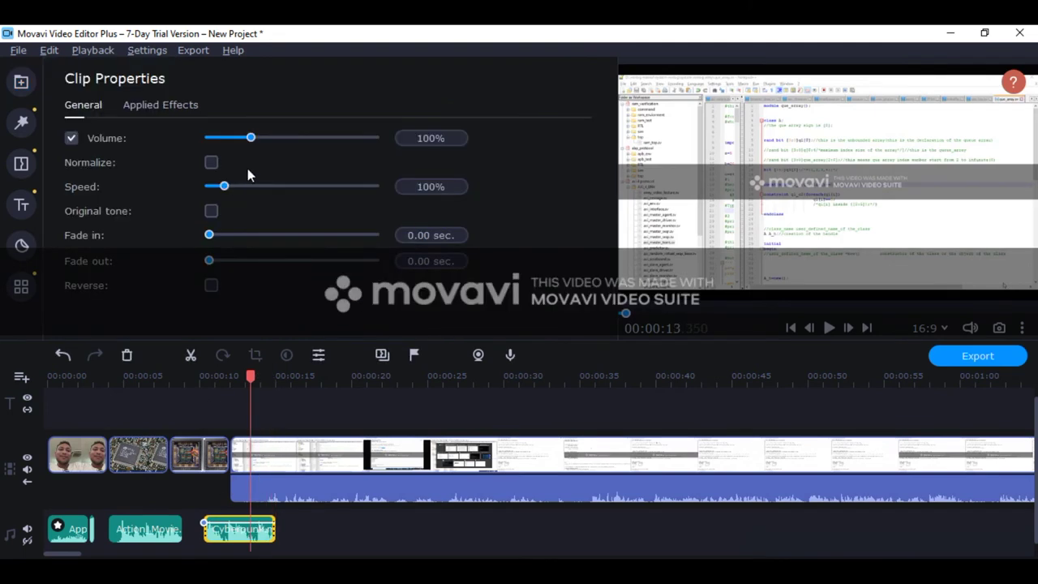
mouse_move(250, 142)
left_click_drag(250, 139, 378, 136)
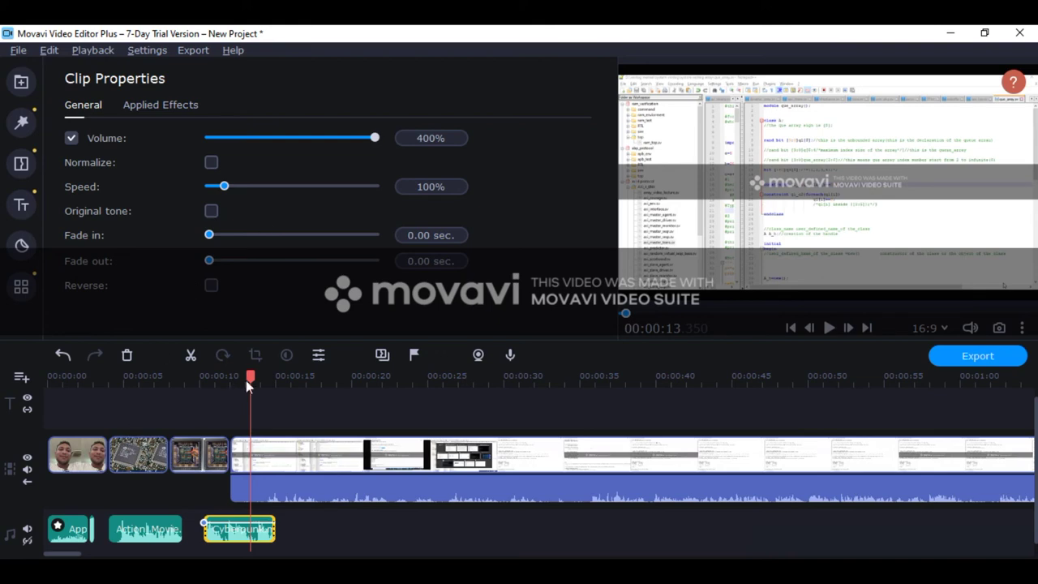
left_click(188, 390)
key("space")
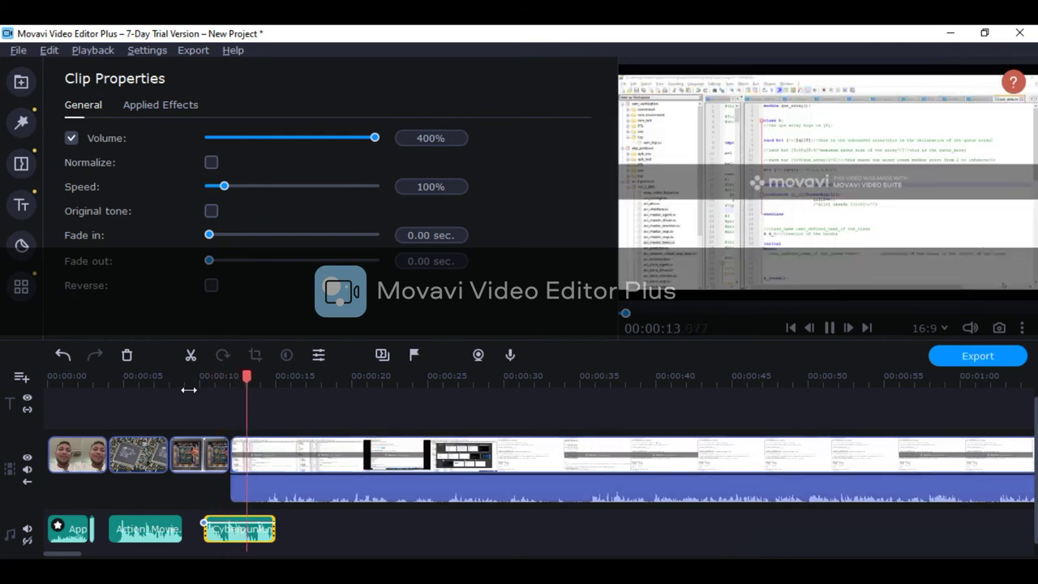
key("space")
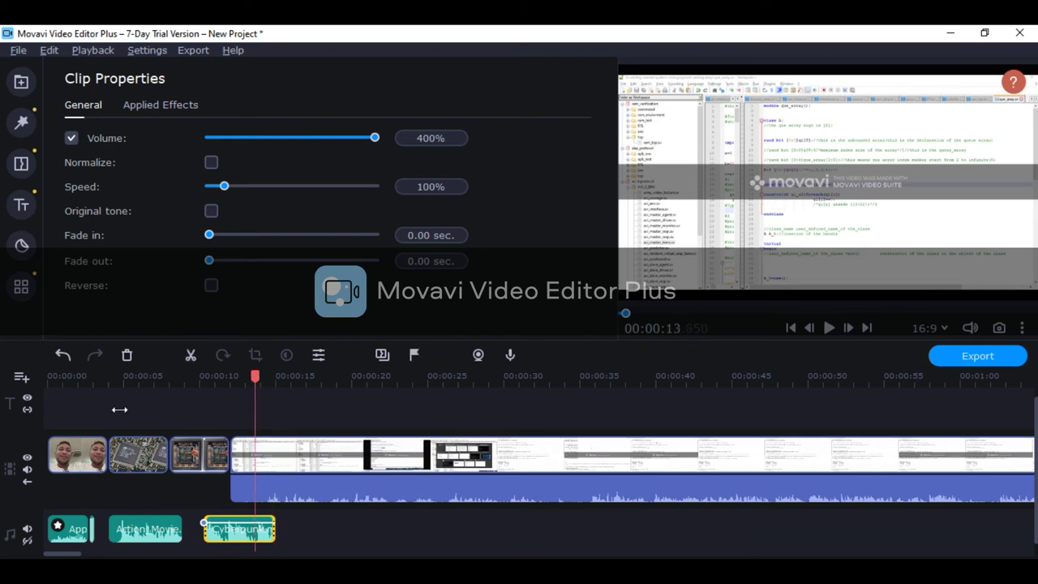
key("Home")
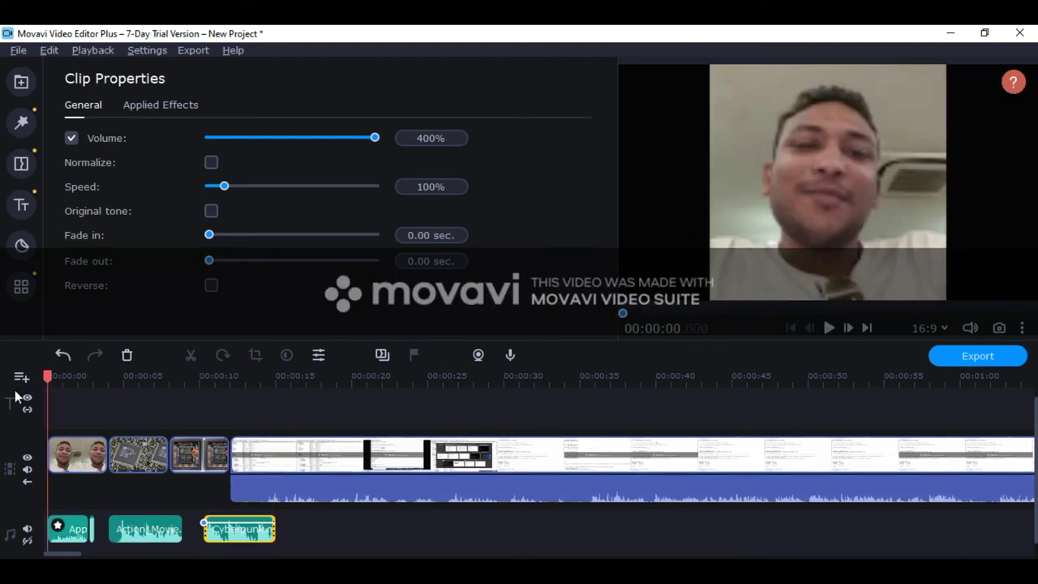
Download the City sample video and insert it on the video track between the third image and the long screen recording
left_click(21, 81)
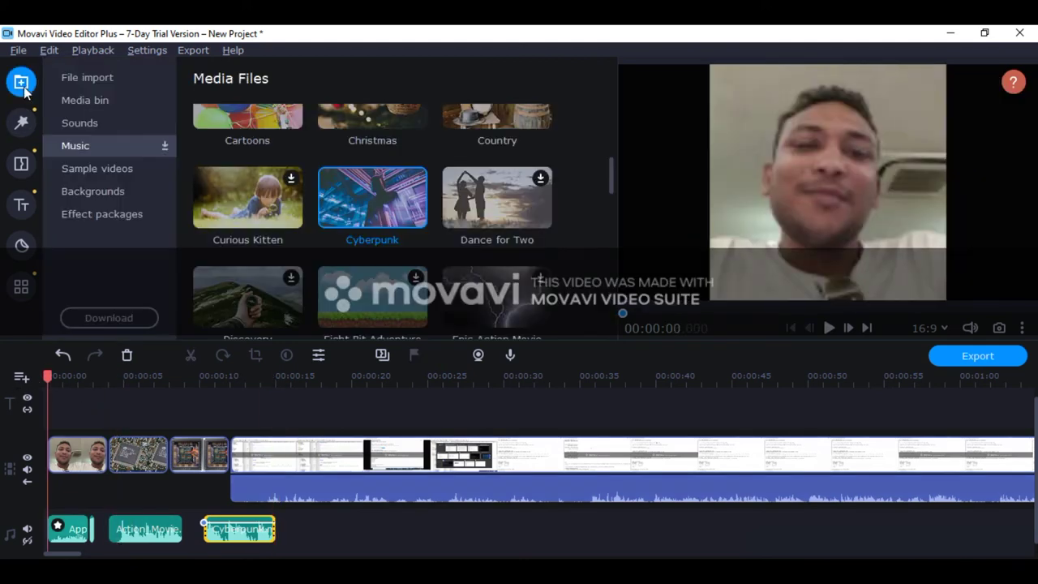
left_click(107, 170)
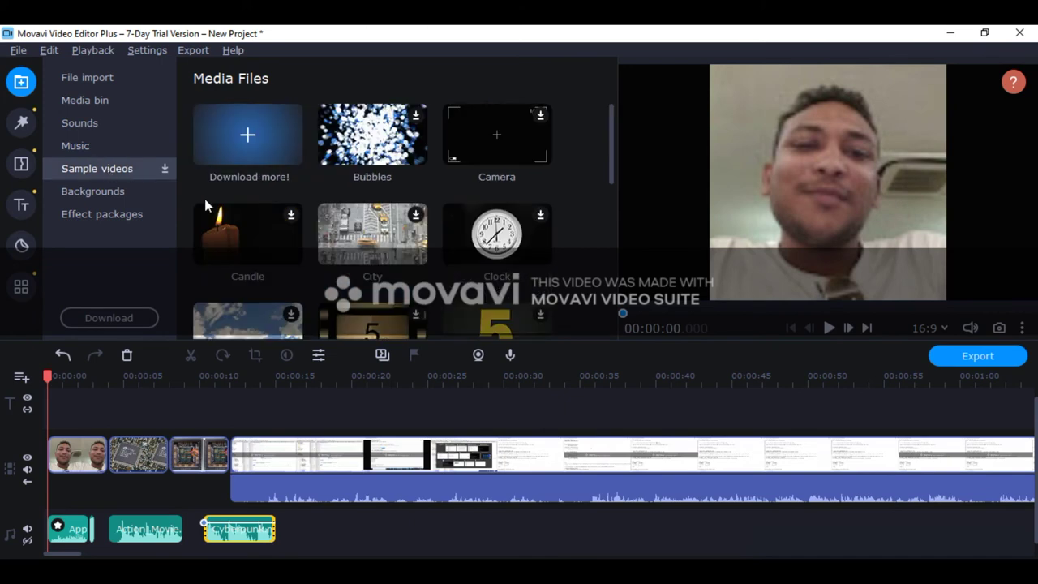
mouse_move(294, 220)
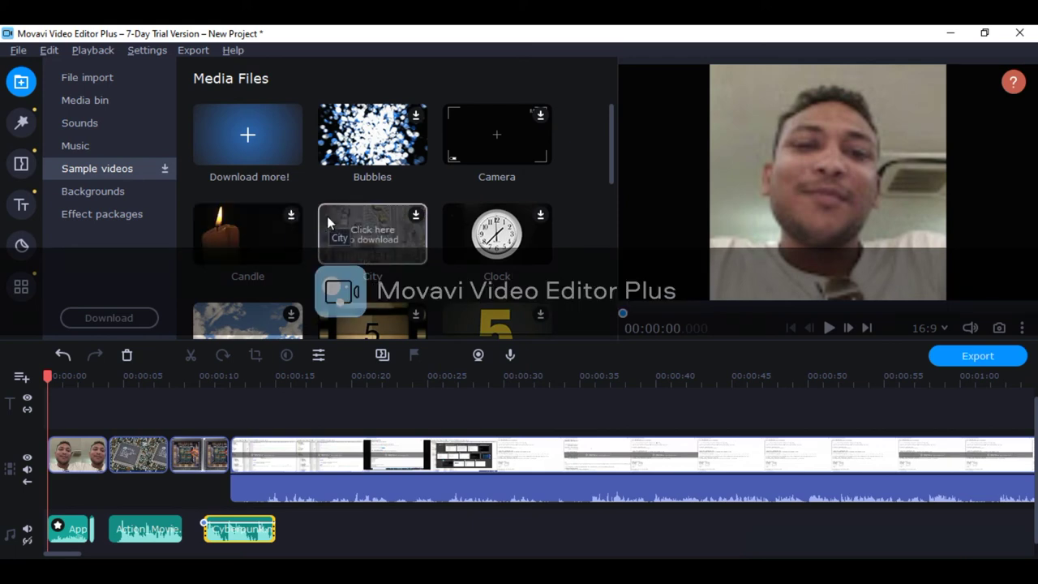
left_click(417, 214)
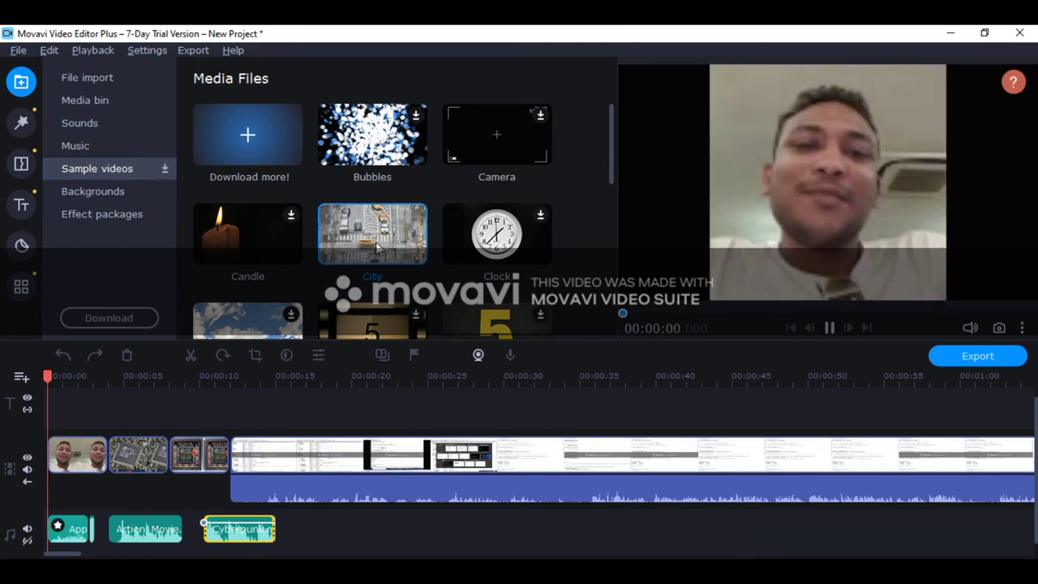
left_click_drag(375, 247, 224, 456)
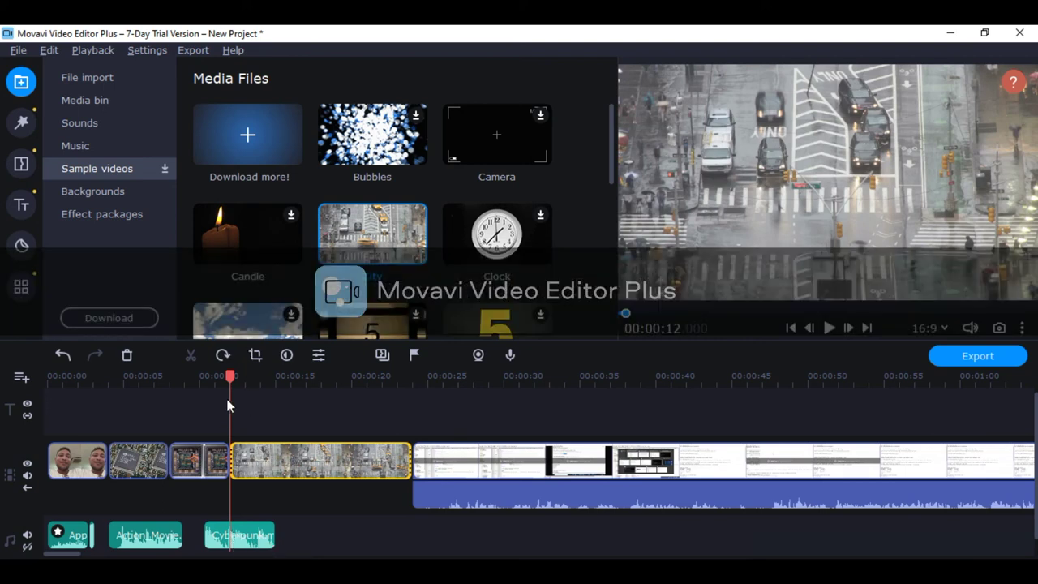
Play the timeline from the start and check where the Cyberpunk music ends against the City video
left_click_drag(229, 387, 21, 389)
key("space")
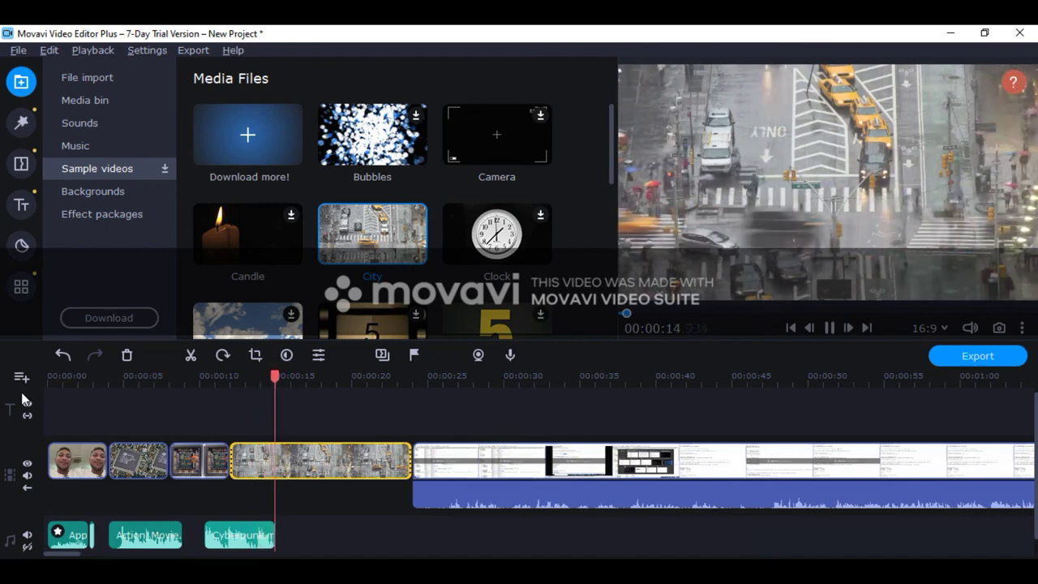
key("space")
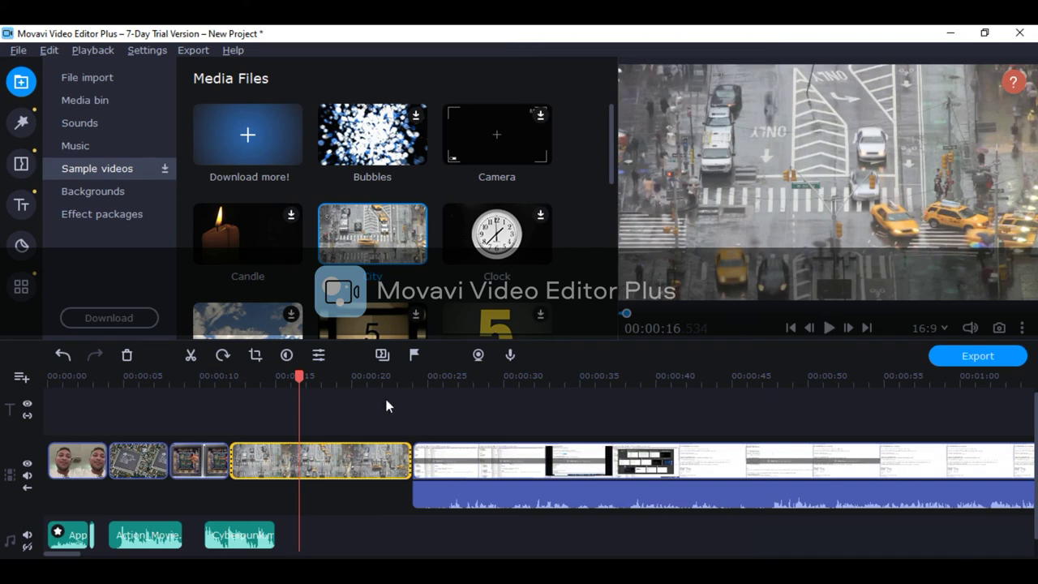
left_click(832, 328)
left_click_drag(220, 382, 216, 382)
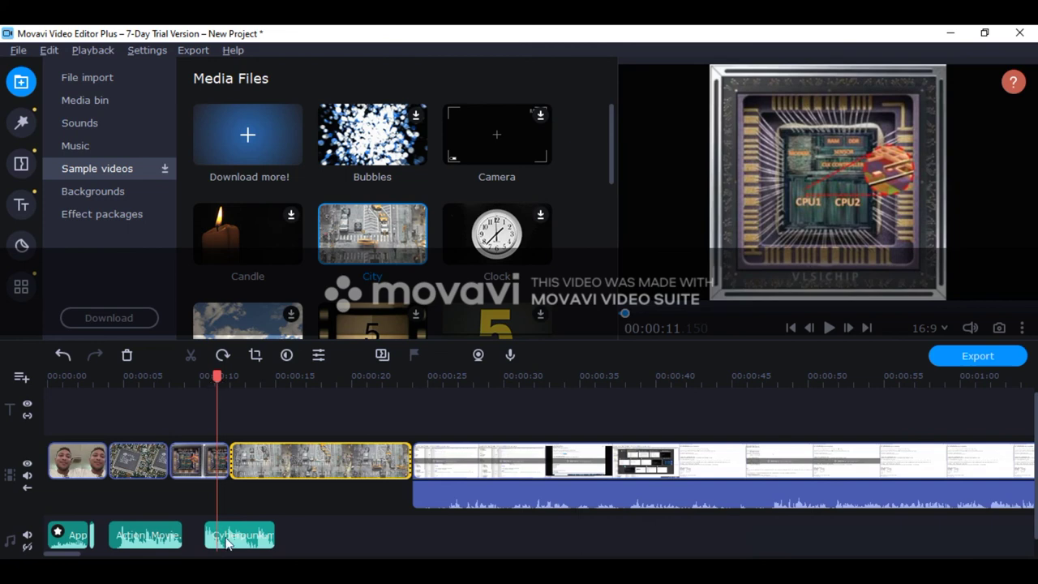
key("space")
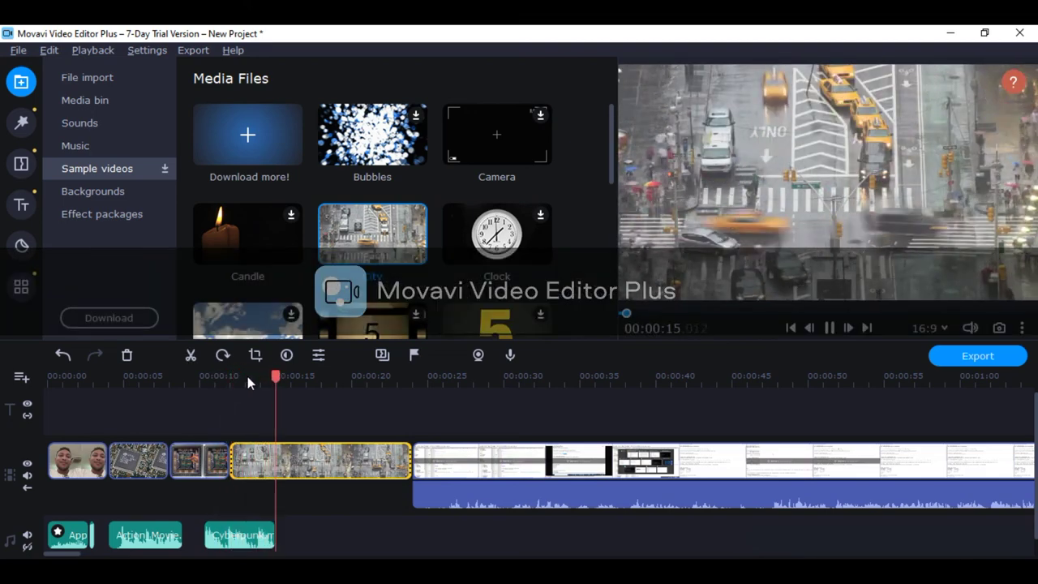
left_click_drag(295, 391, 276, 409)
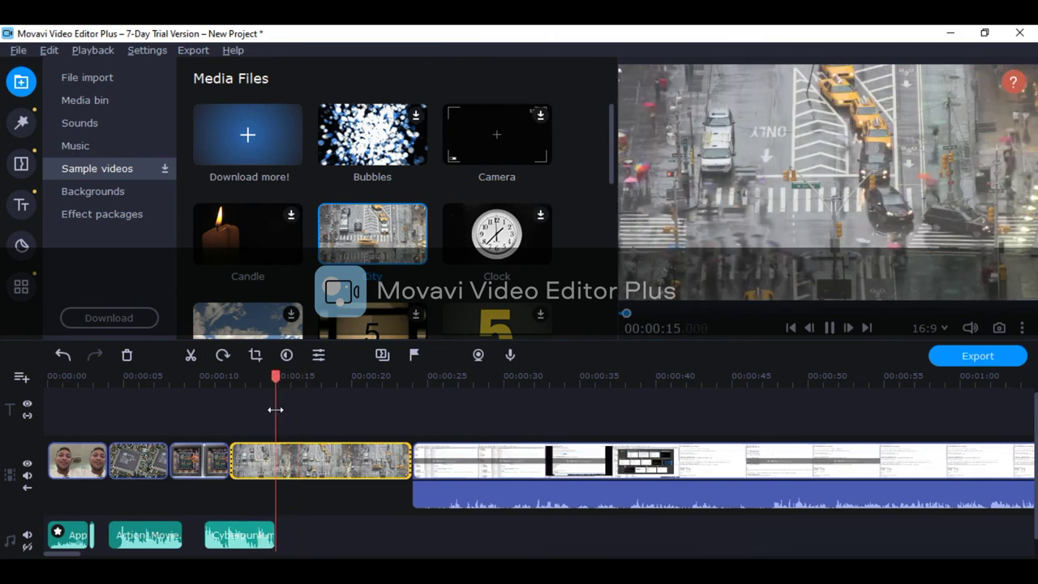
Extend the Cyberpunk clip to the end of the City video and play the timeline from just before the music starts
left_click(264, 535)
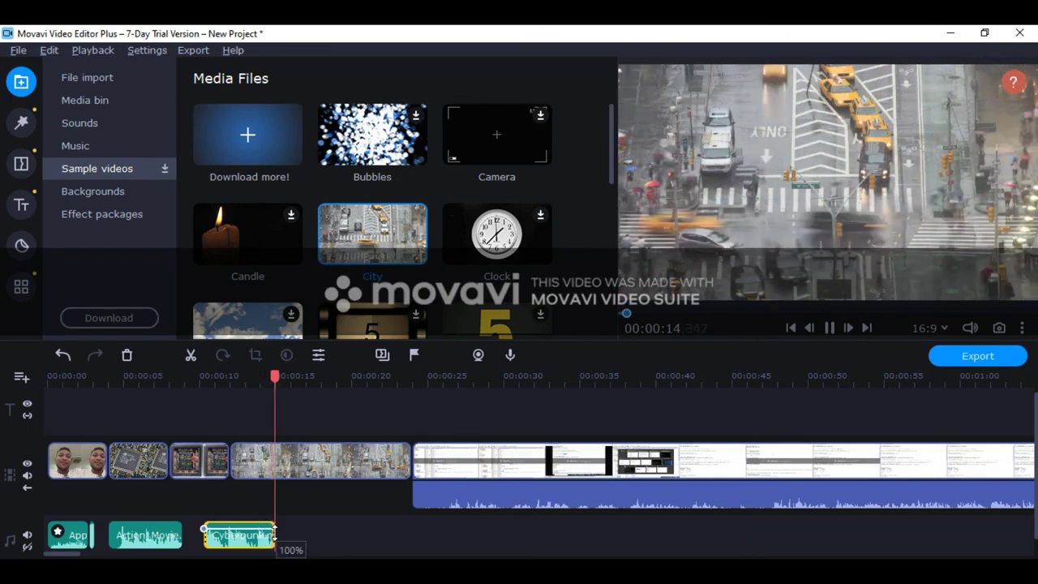
left_click_drag(275, 528, 412, 526)
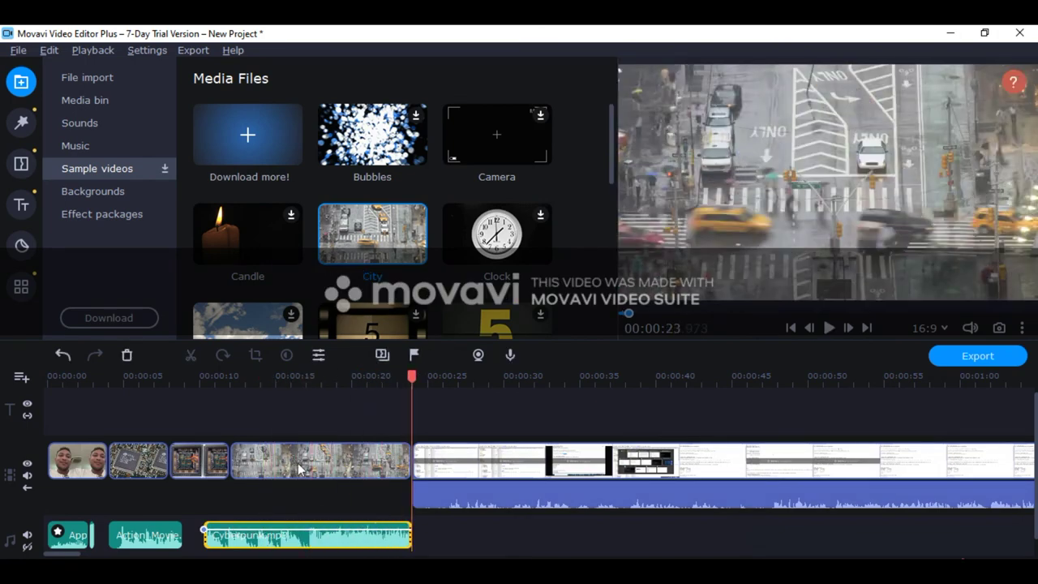
left_click_drag(410, 391, 199, 414)
key("space")
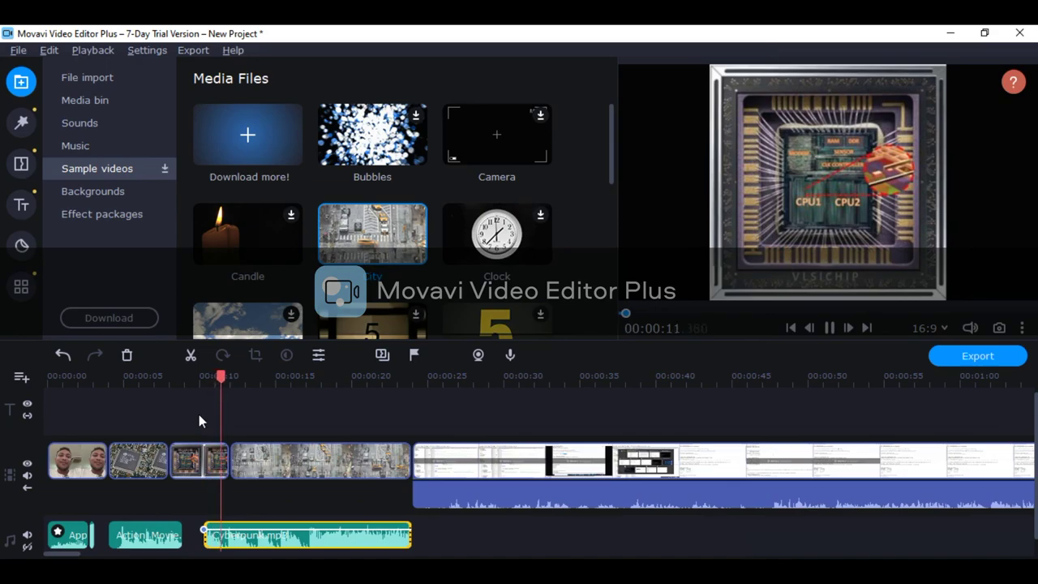